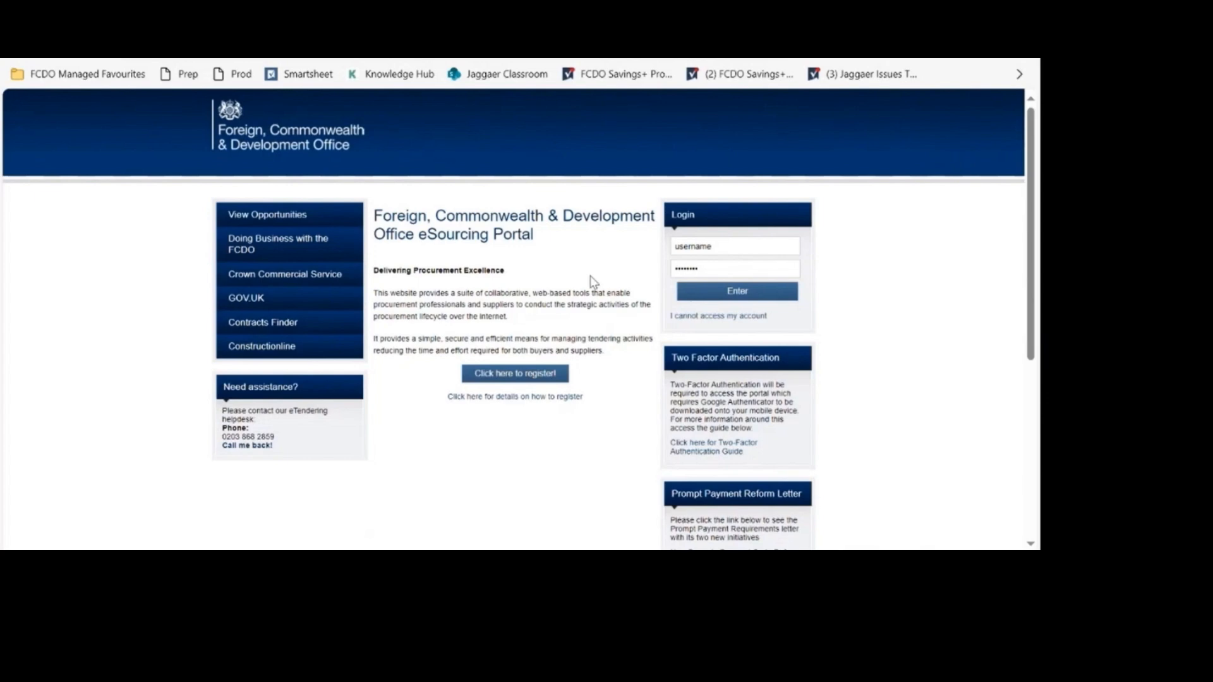
Step: Log in to the FCDO eSourcing Portal with the supplier account's username and password
click(714, 246)
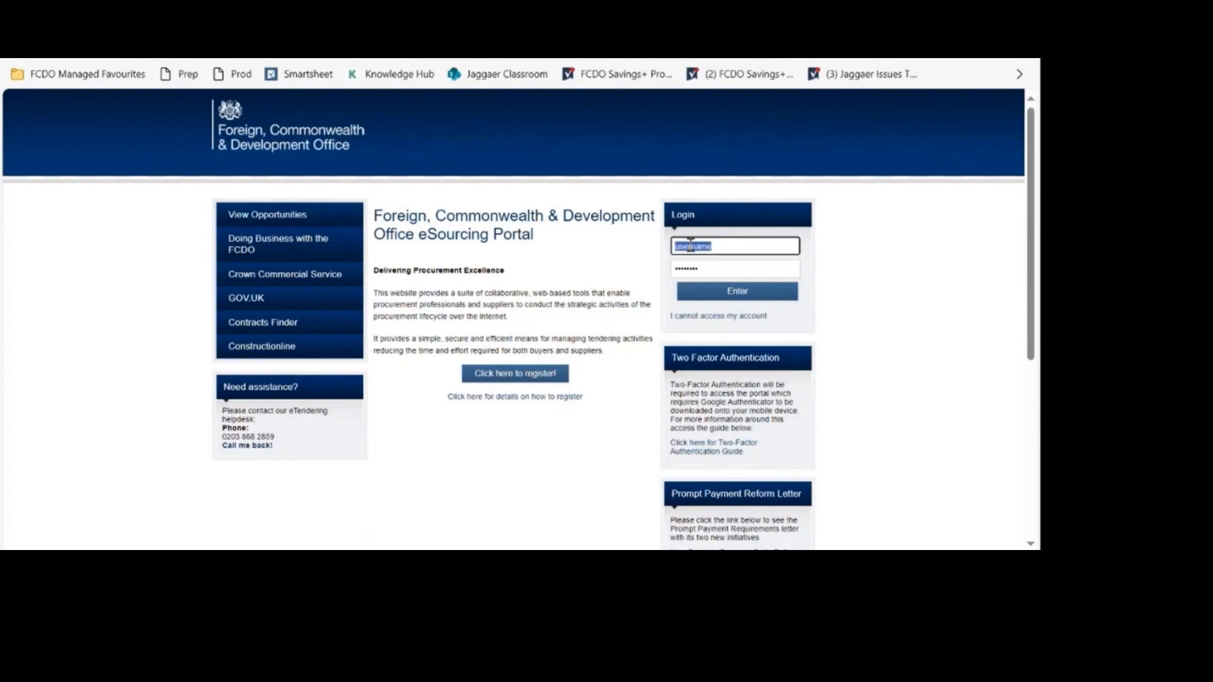
click(717, 326)
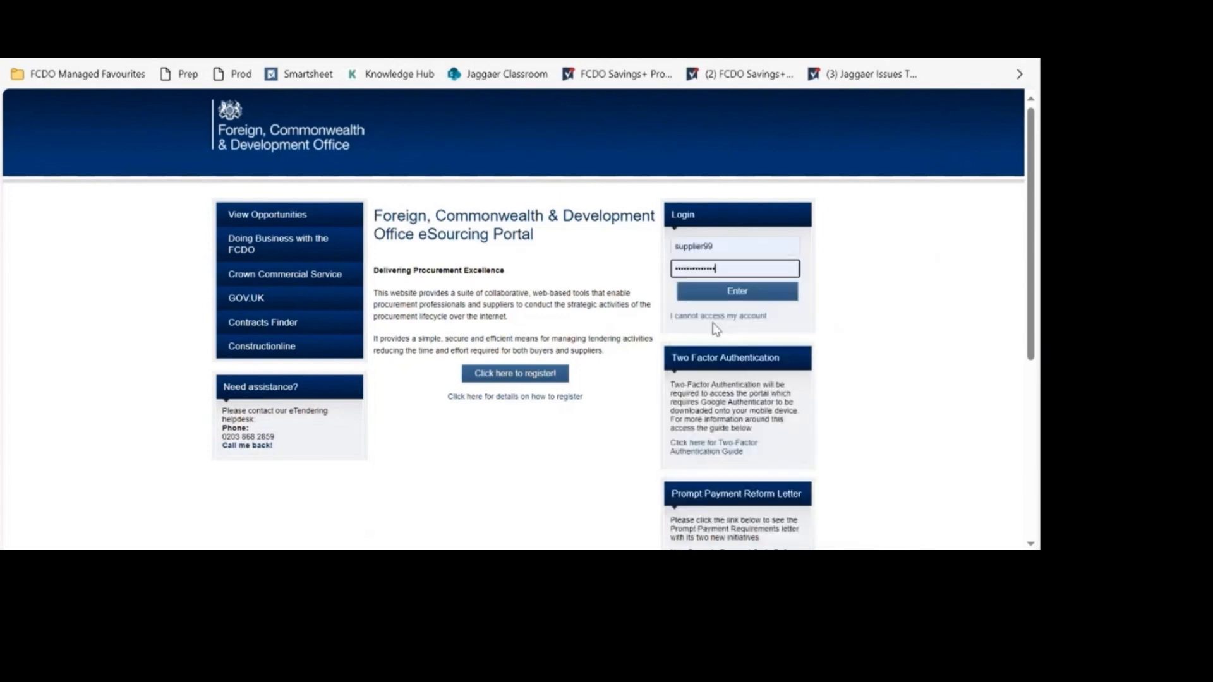
click(718, 294)
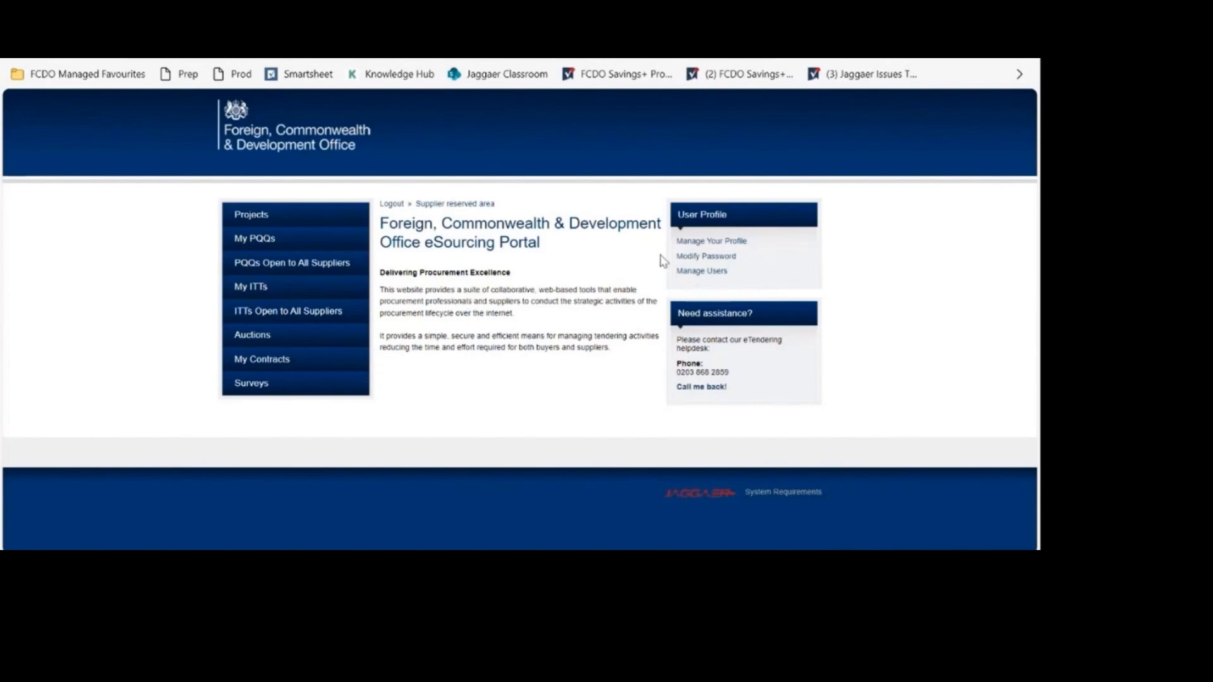
Step: Open the supplier's own profile and review the editable organisation details form, leaving it without saving
click(704, 243)
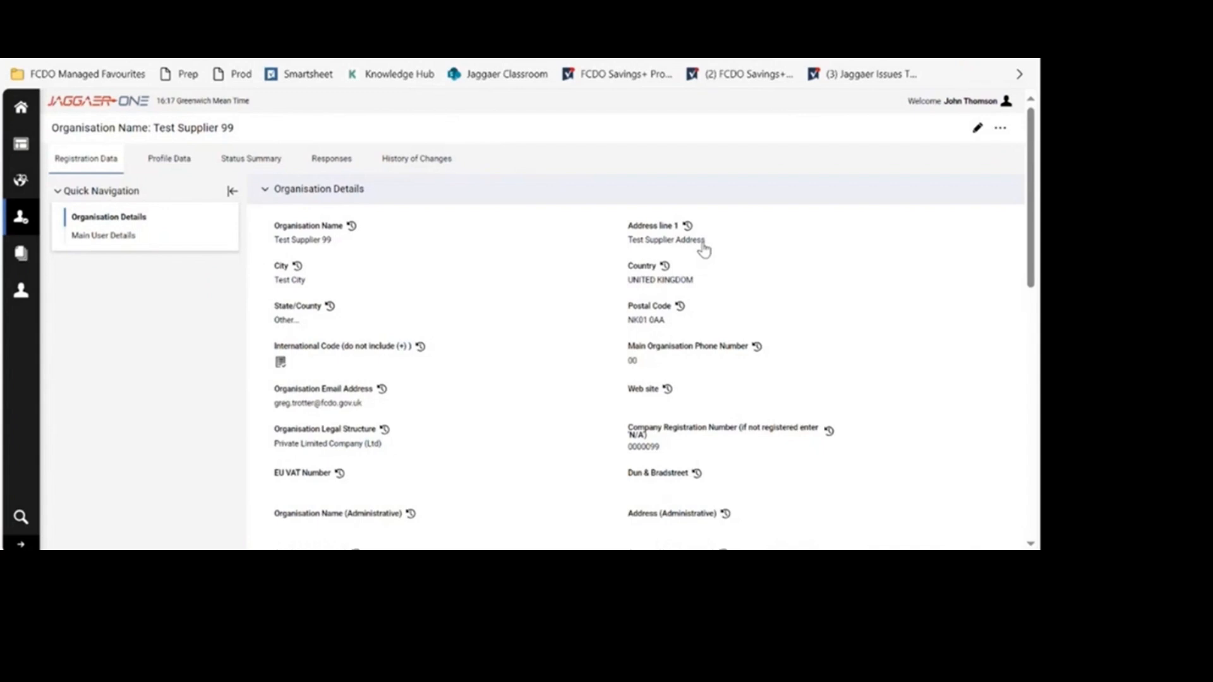
click(977, 129)
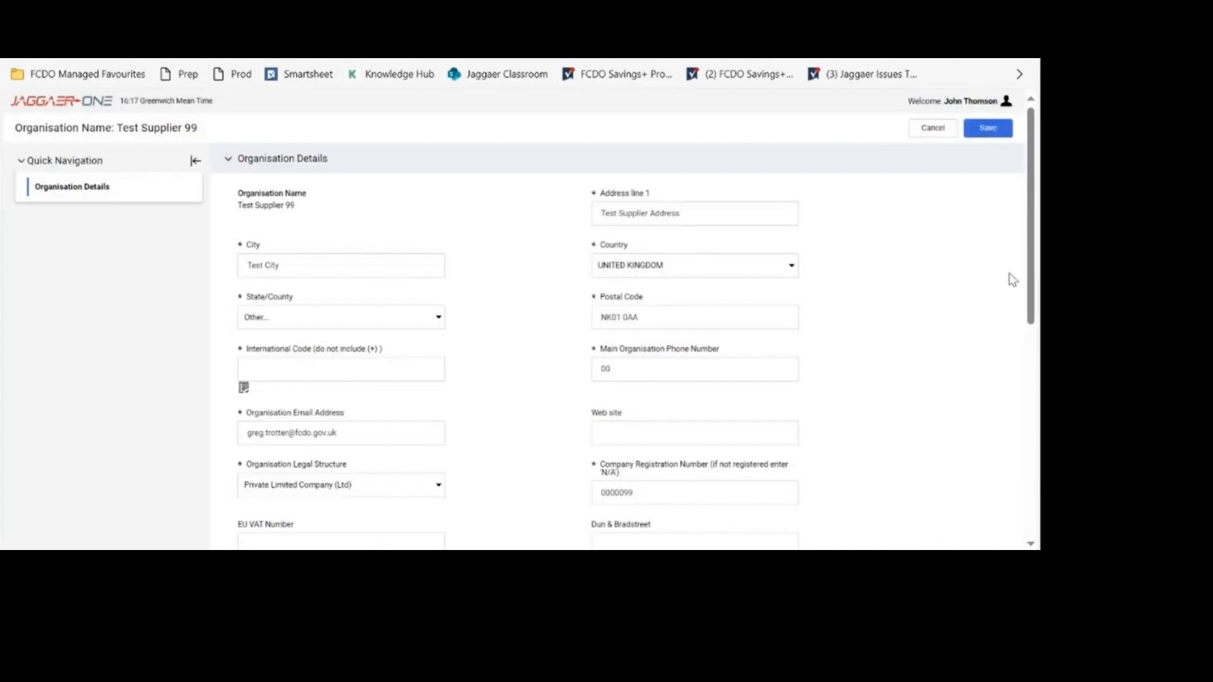
drag(1036, 258, 1038, 370)
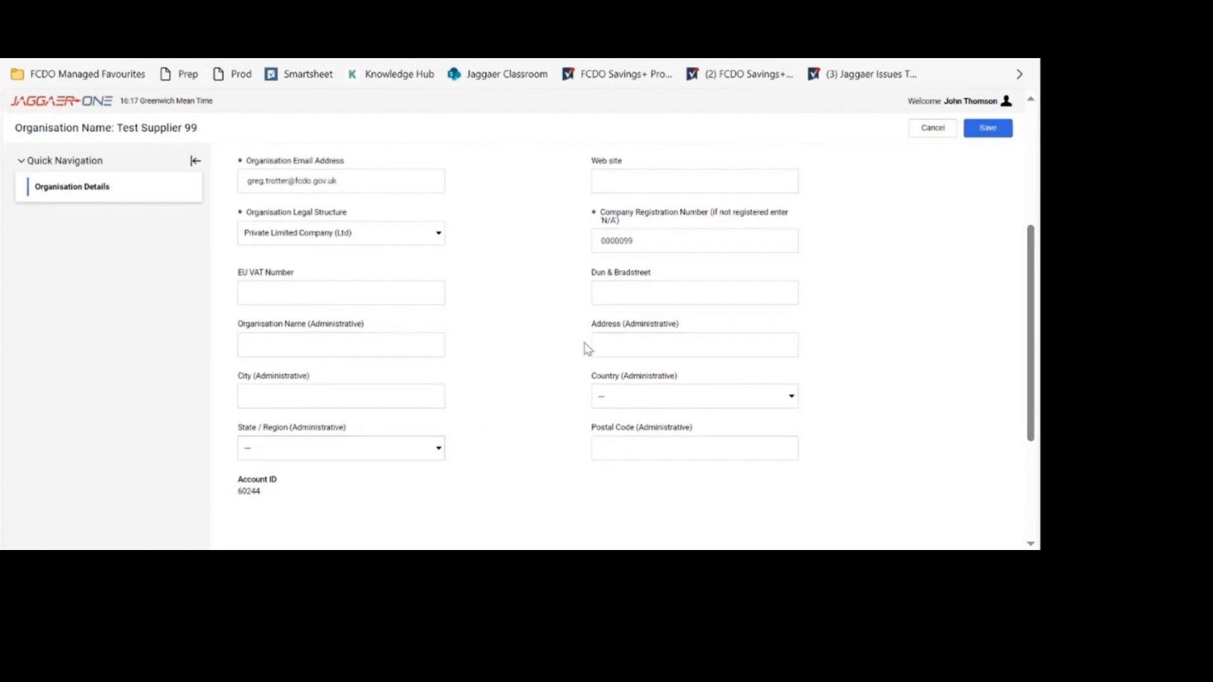
drag(1031, 300, 1035, 186)
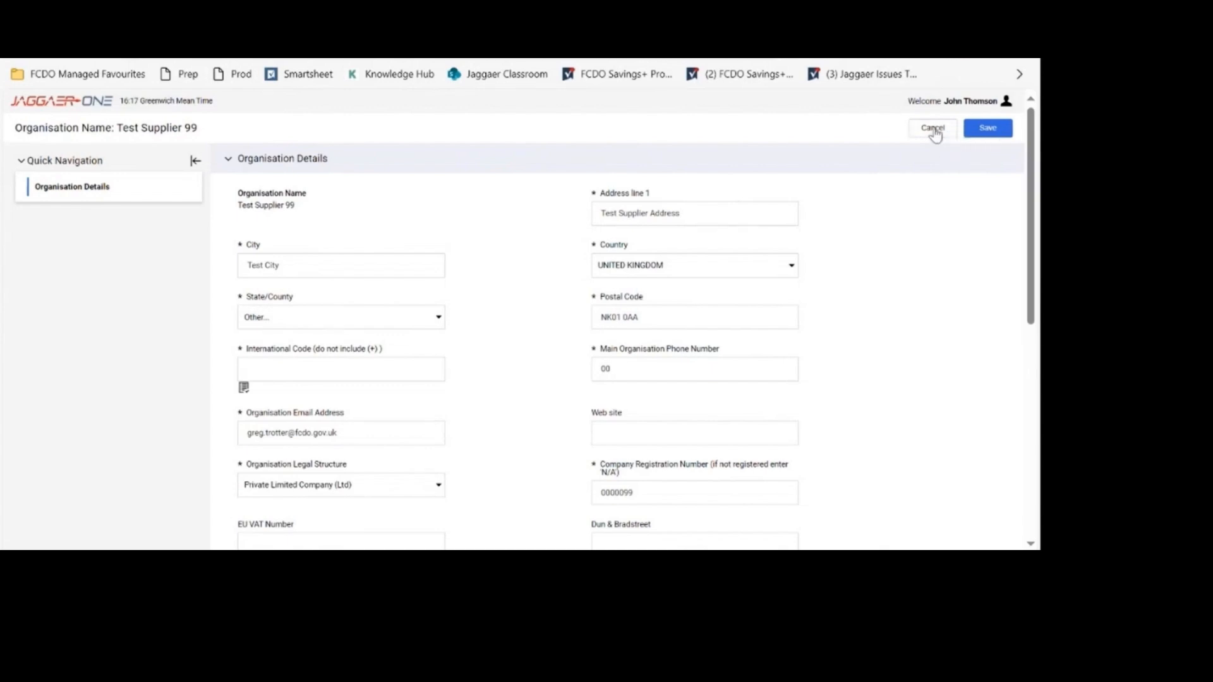
click(934, 131)
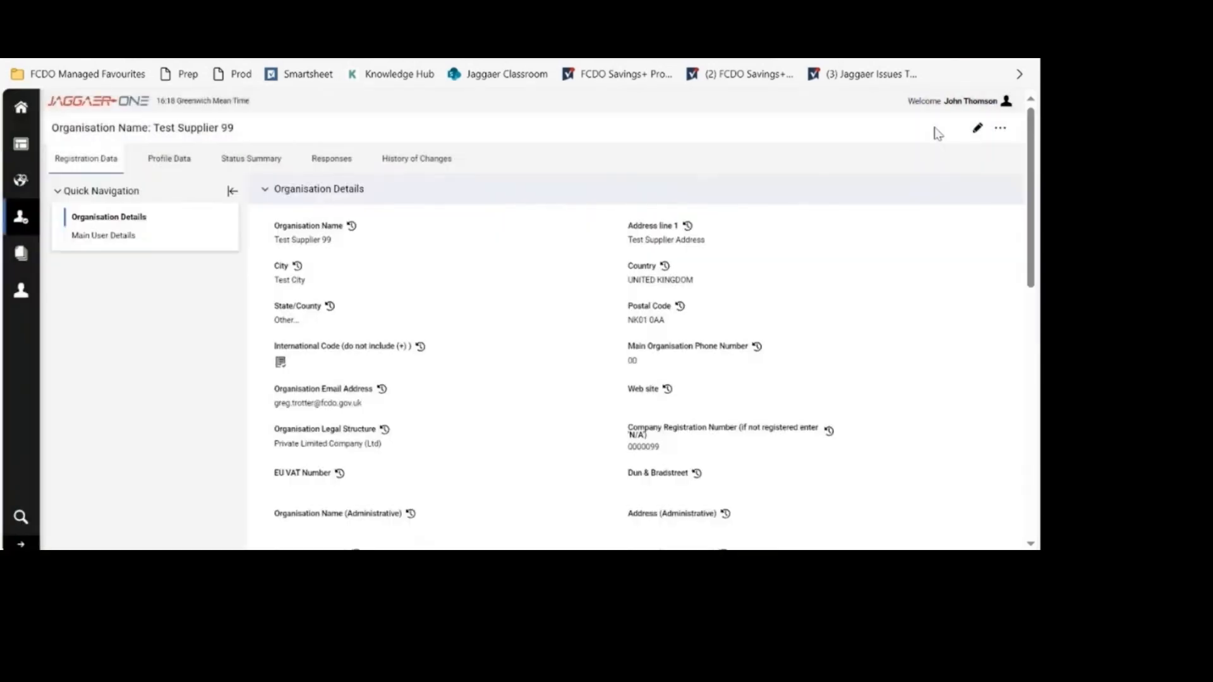
Step: View the Main User Details section of the organisation's registration data
click(121, 240)
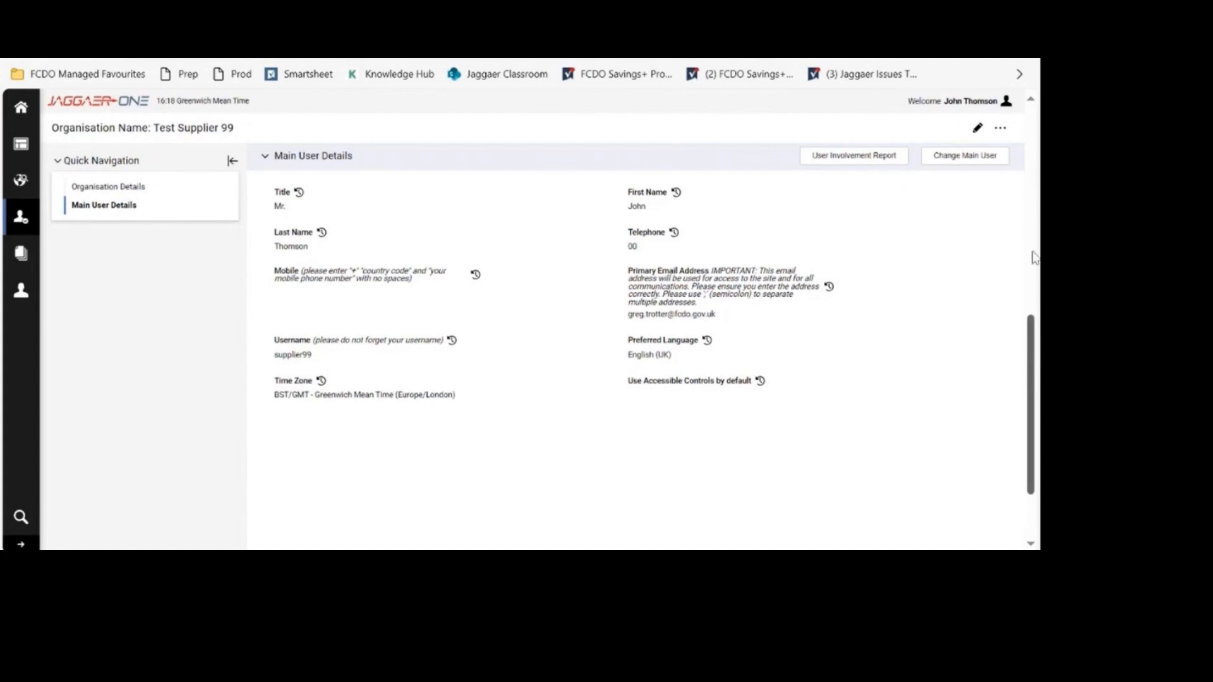
drag(1031, 326, 1027, 162)
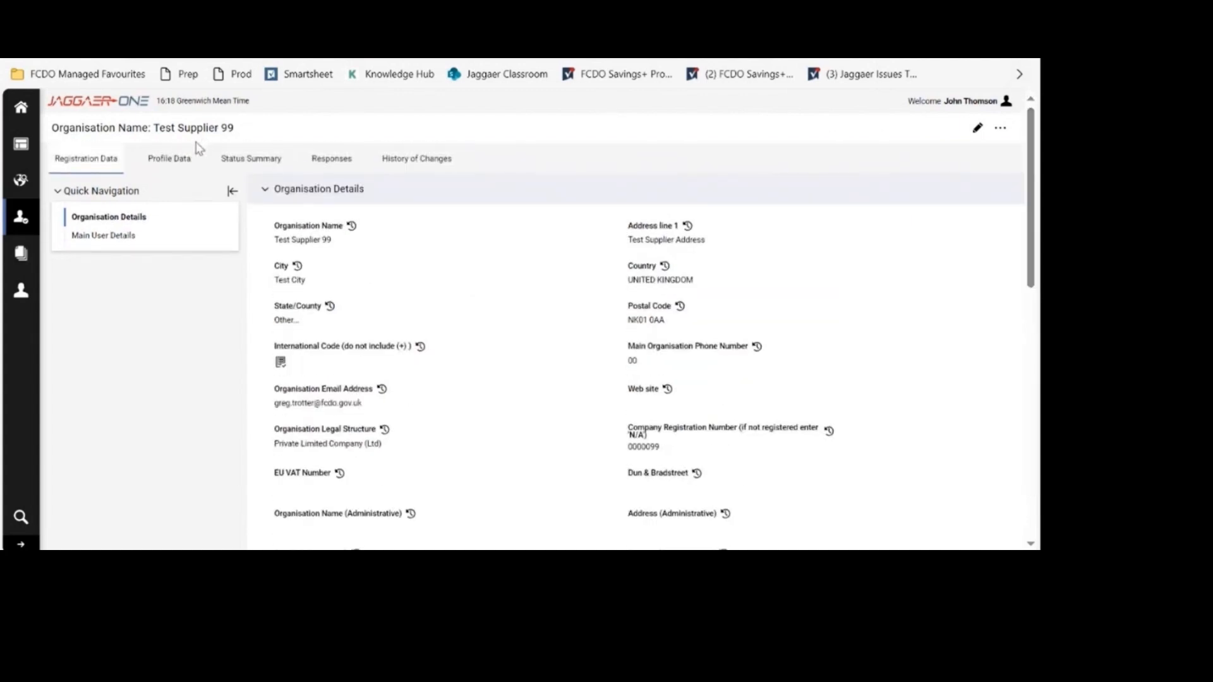
Step: Open the Compliance form in the organisation's profile data and review its Value for Money & Governance Standards section
click(180, 163)
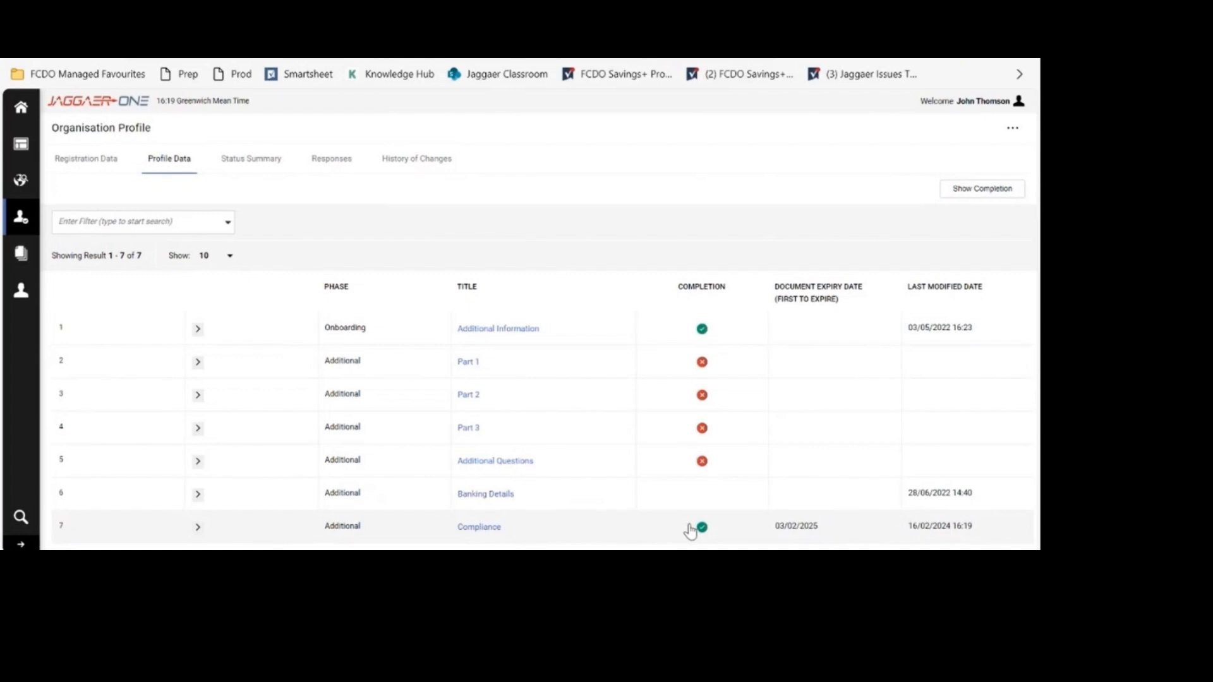
click(494, 533)
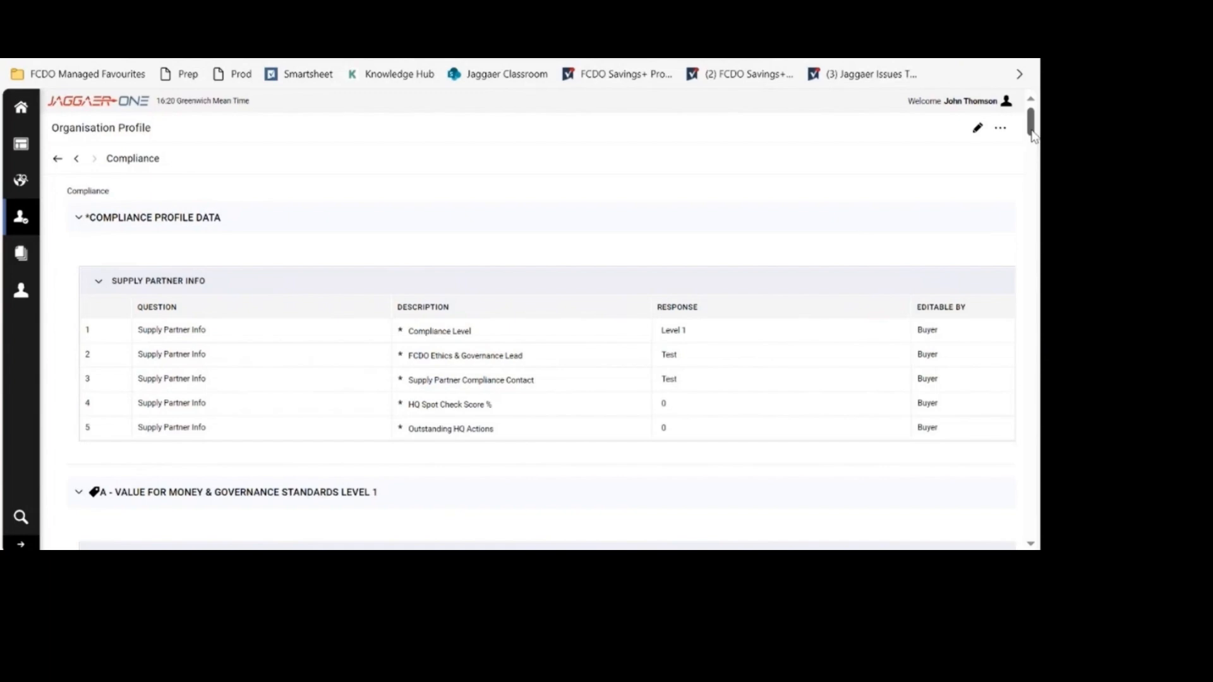
drag(1032, 136, 1035, 152)
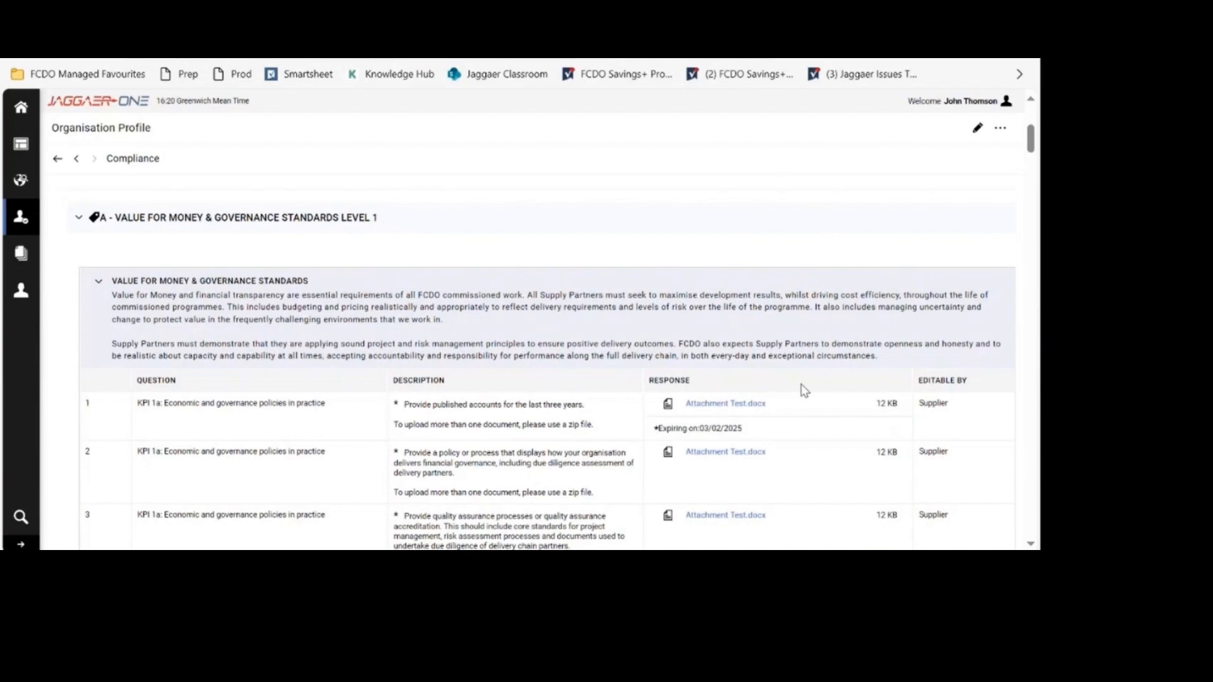
Step: Open the Compliance form for editing, review the Value for Money & Governance Standards responses, and discard any changes
click(977, 130)
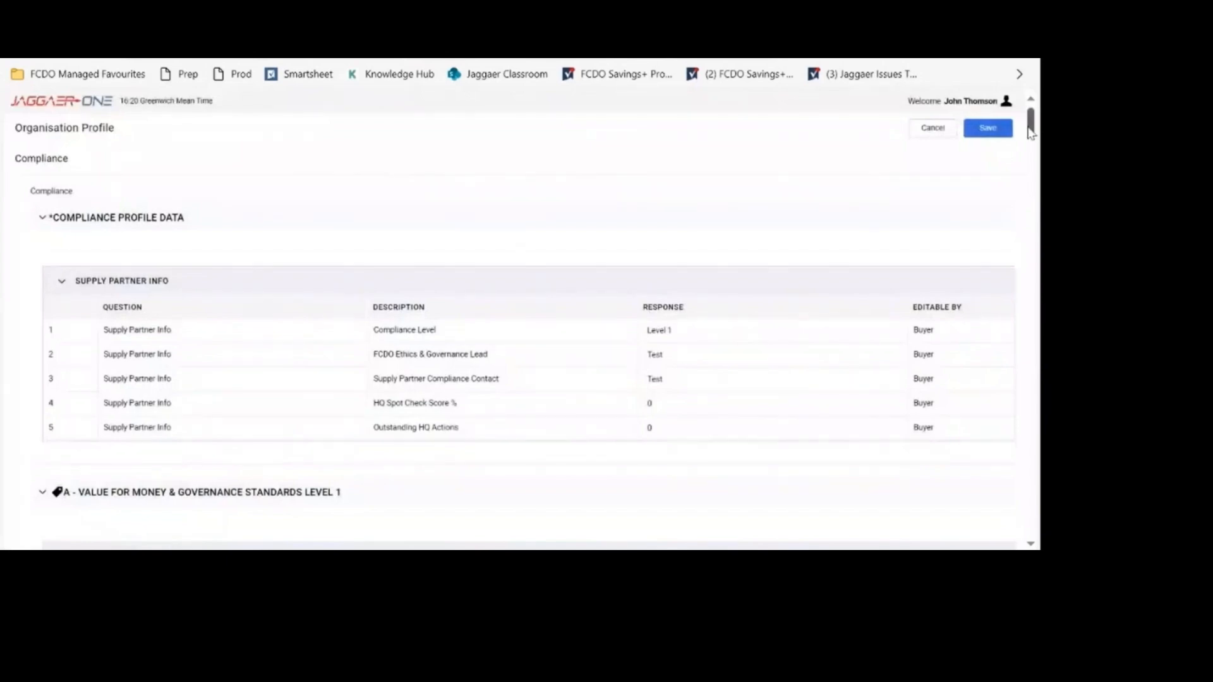
scroll(760, 259, down, 6)
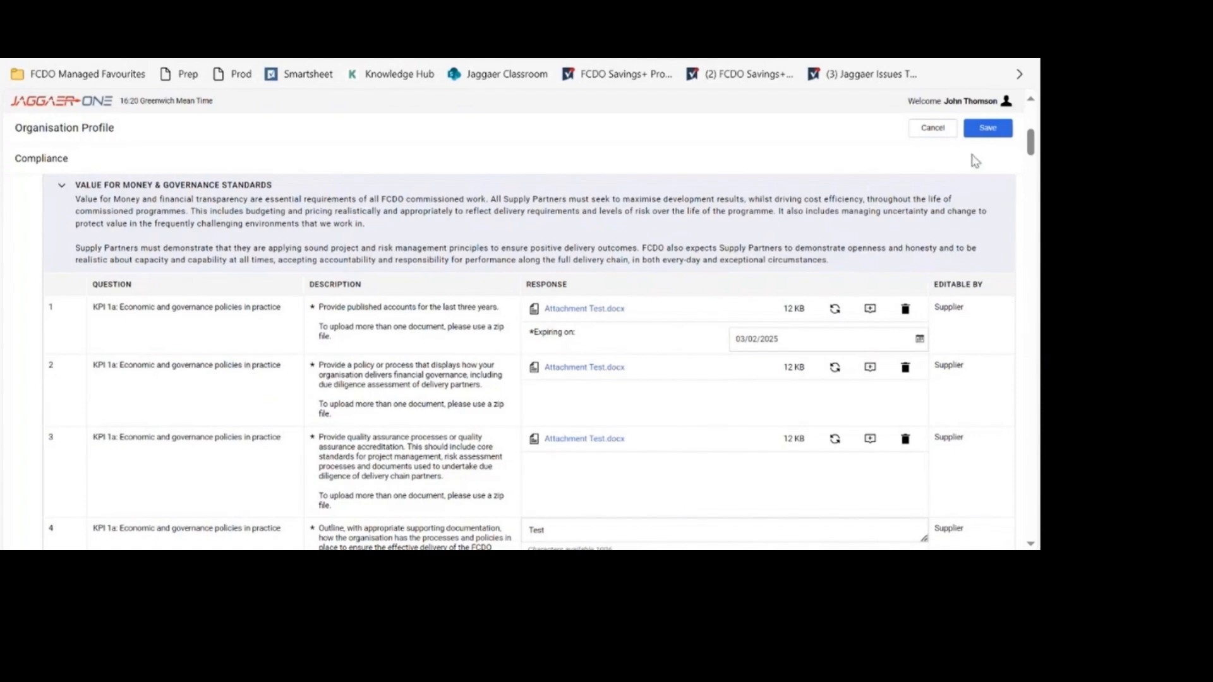
click(941, 129)
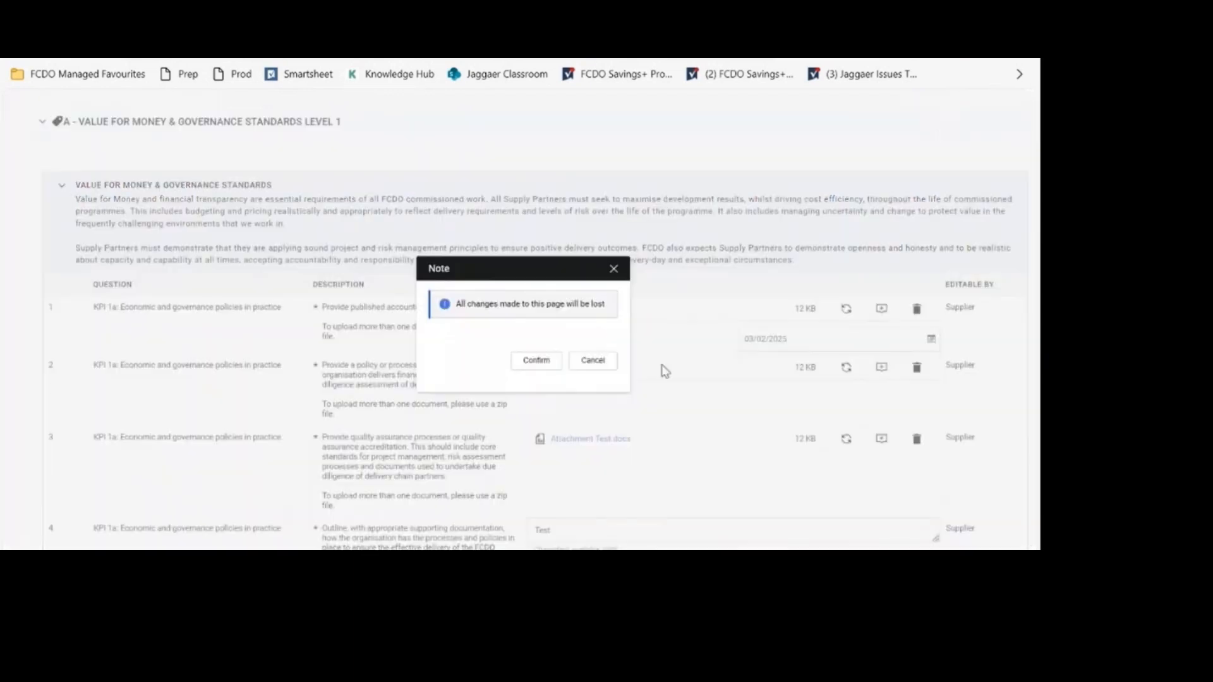
click(592, 361)
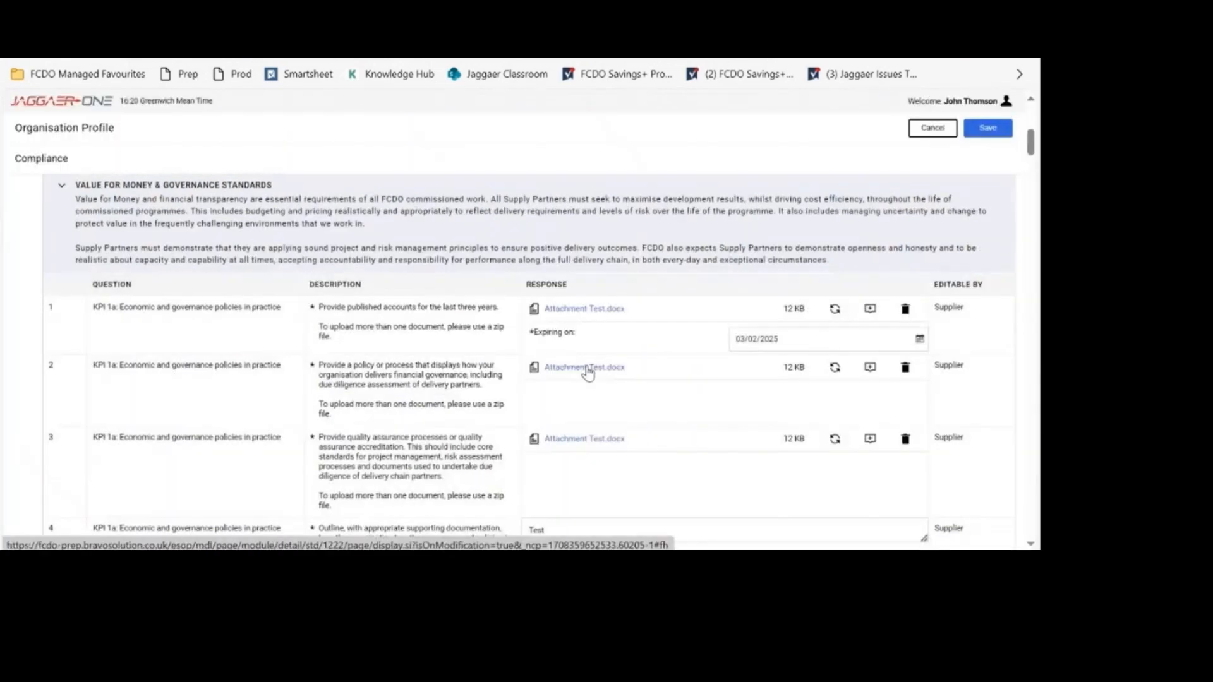
click(914, 130)
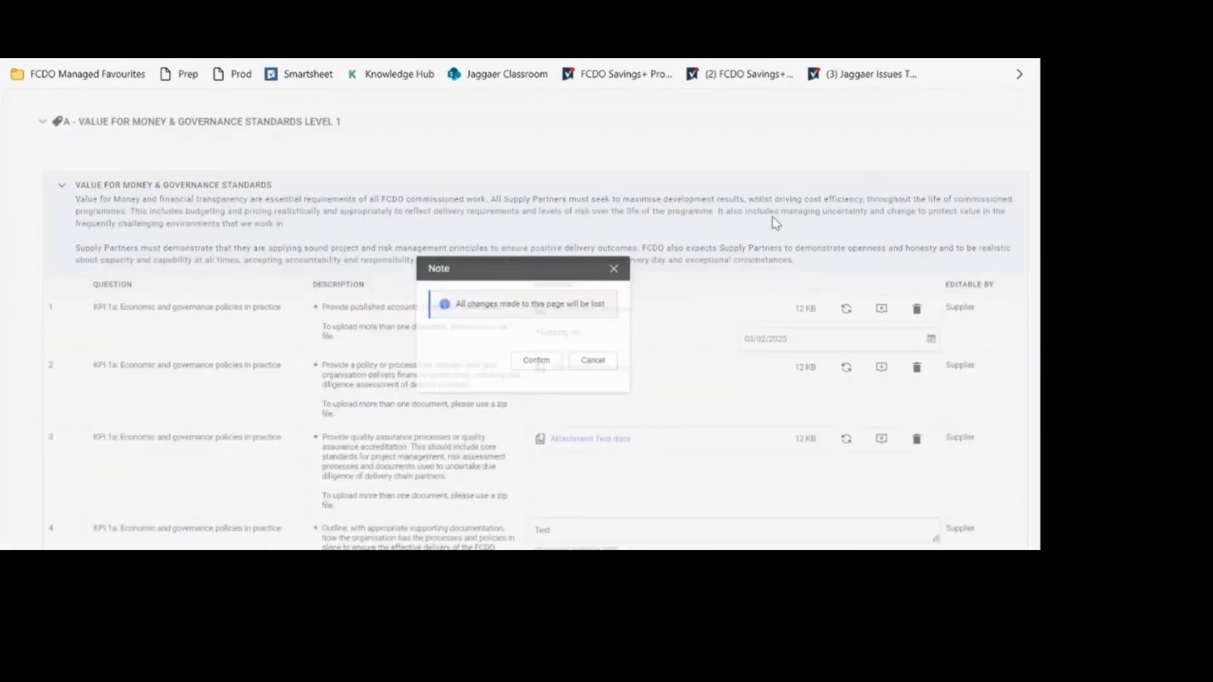
click(536, 360)
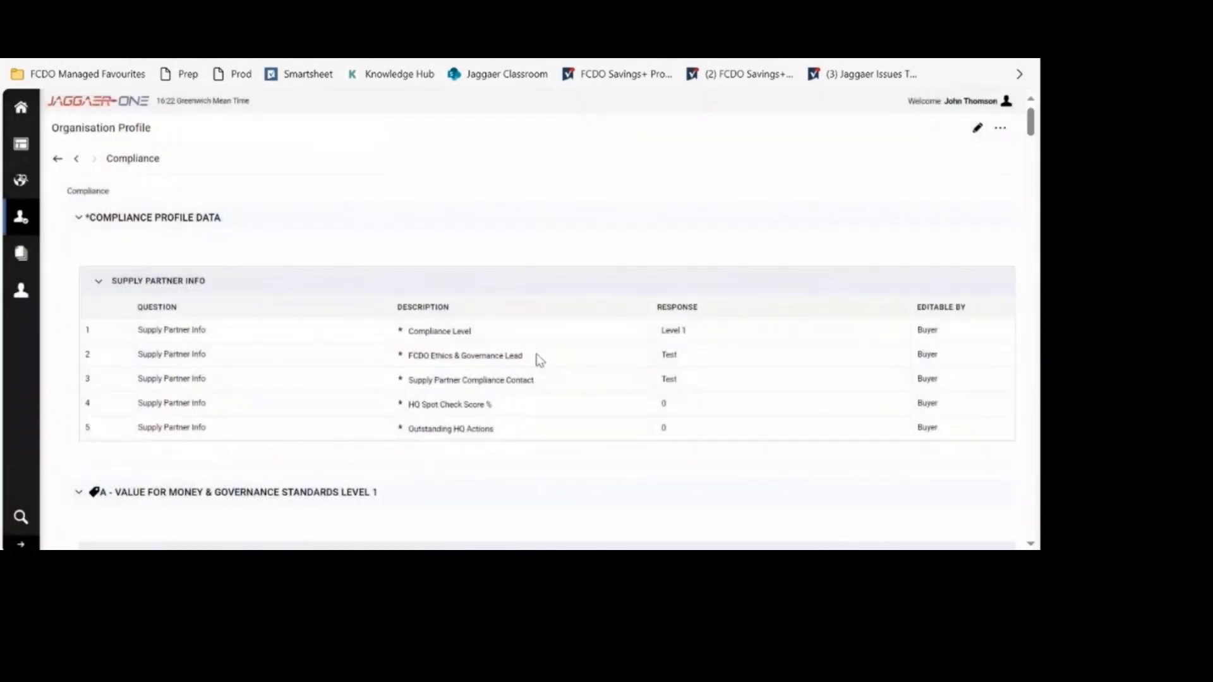
Step: Leave the Compliance form and open the organisation's user list in User Management
click(59, 160)
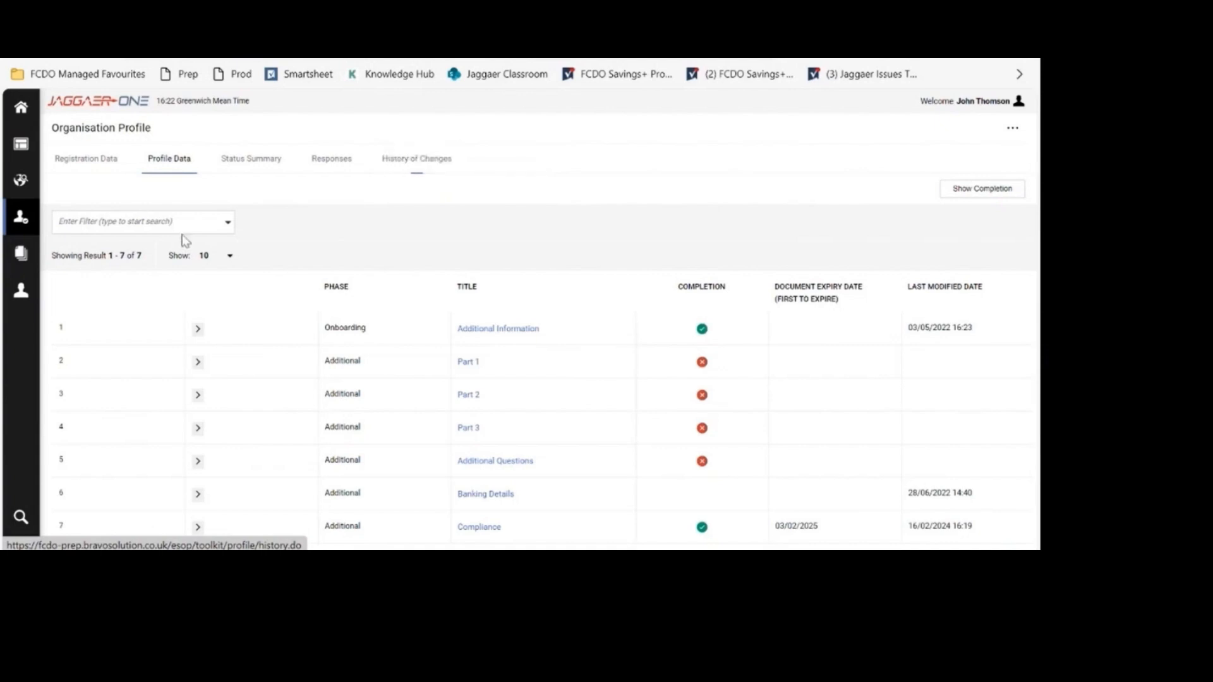
click(25, 296)
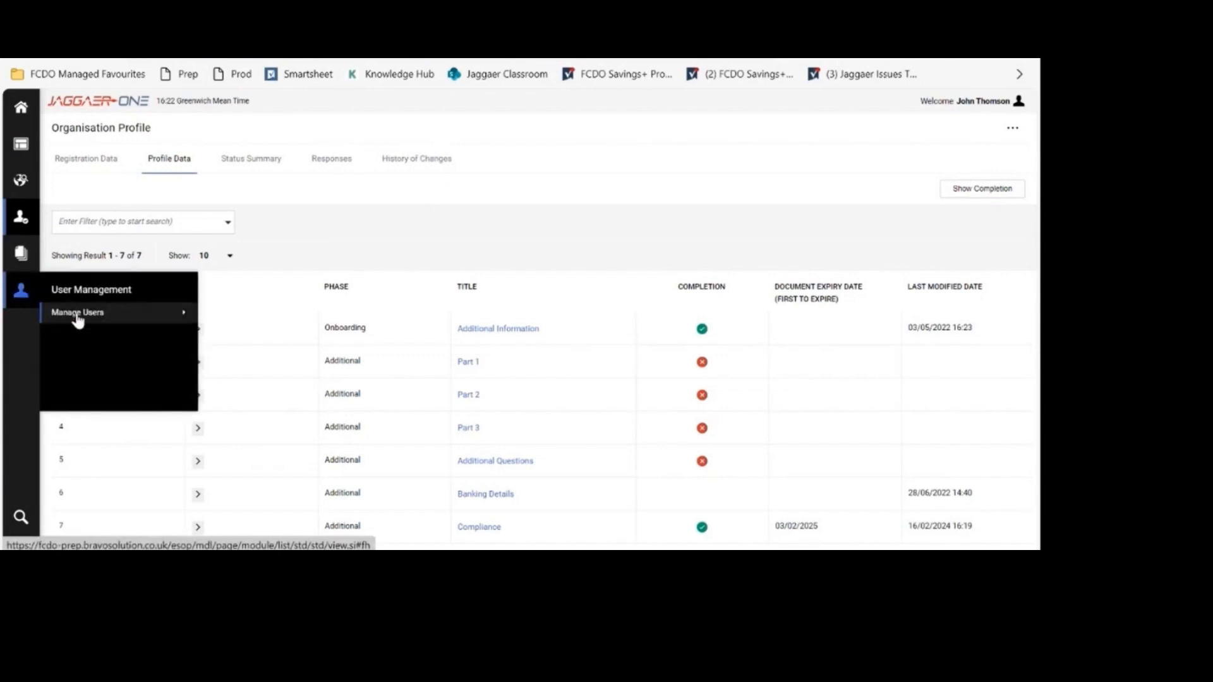
click(76, 314)
click(221, 312)
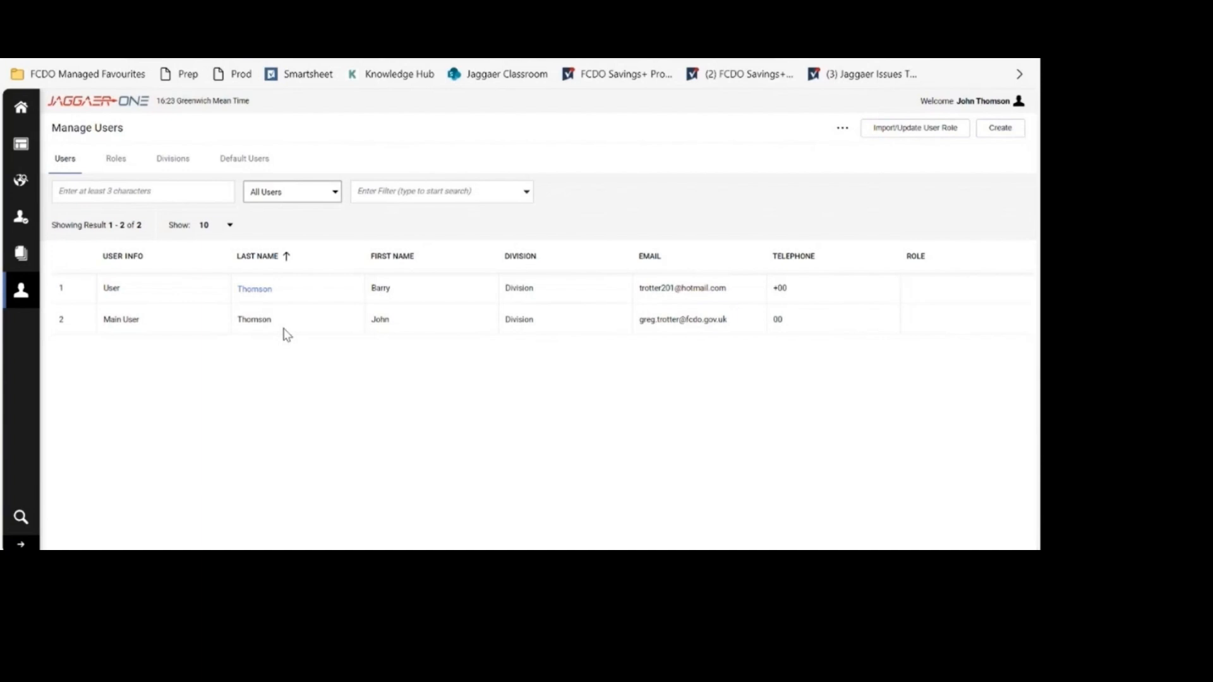
Step: Open the non-main user's record and examine the Contract Management and Supplier Management sections of the user rights
click(260, 294)
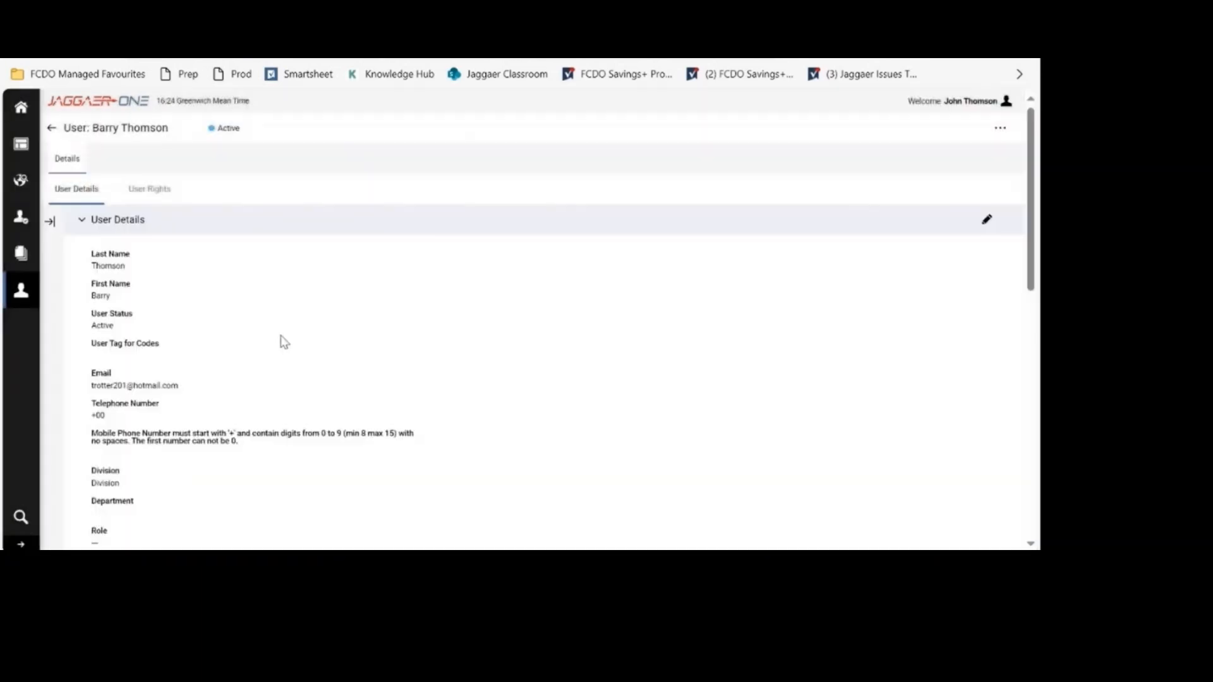
drag(1028, 266, 1024, 239)
click(171, 194)
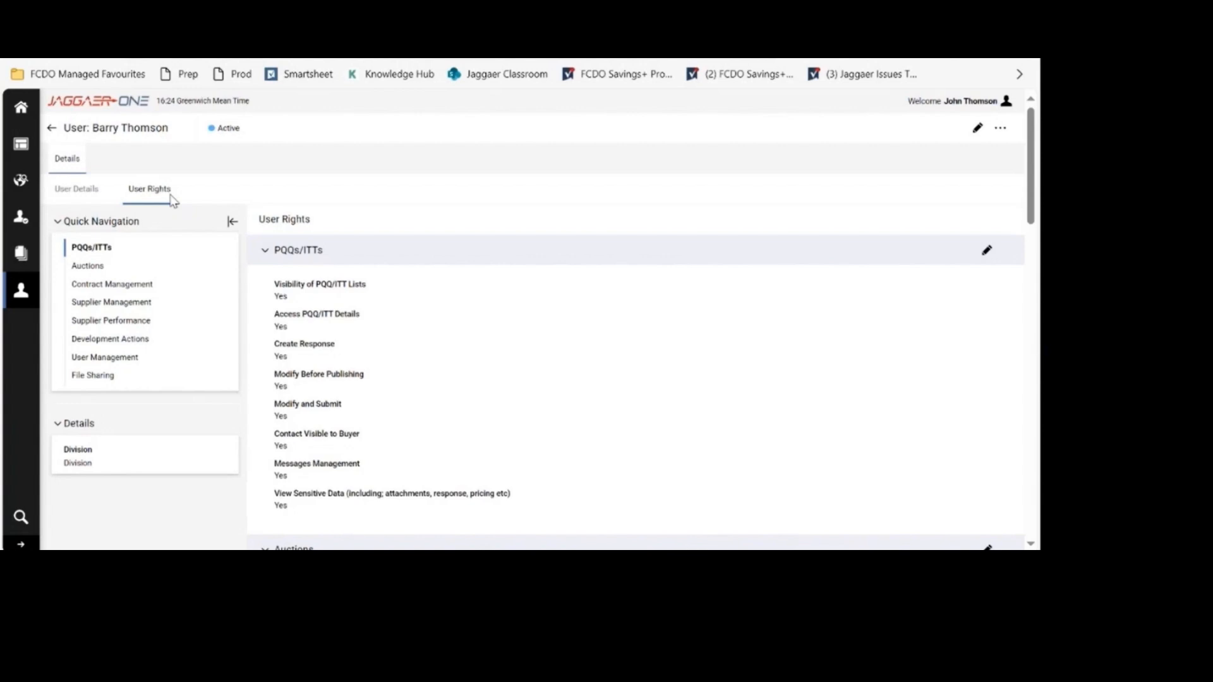
click(152, 290)
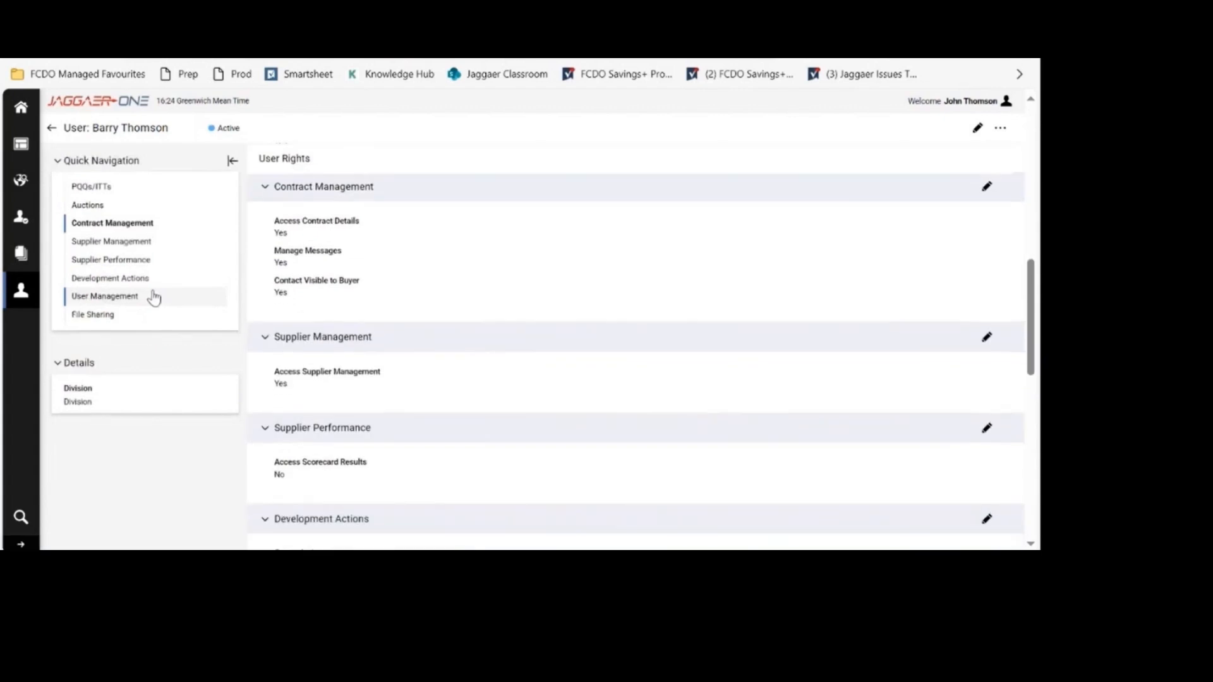
click(112, 244)
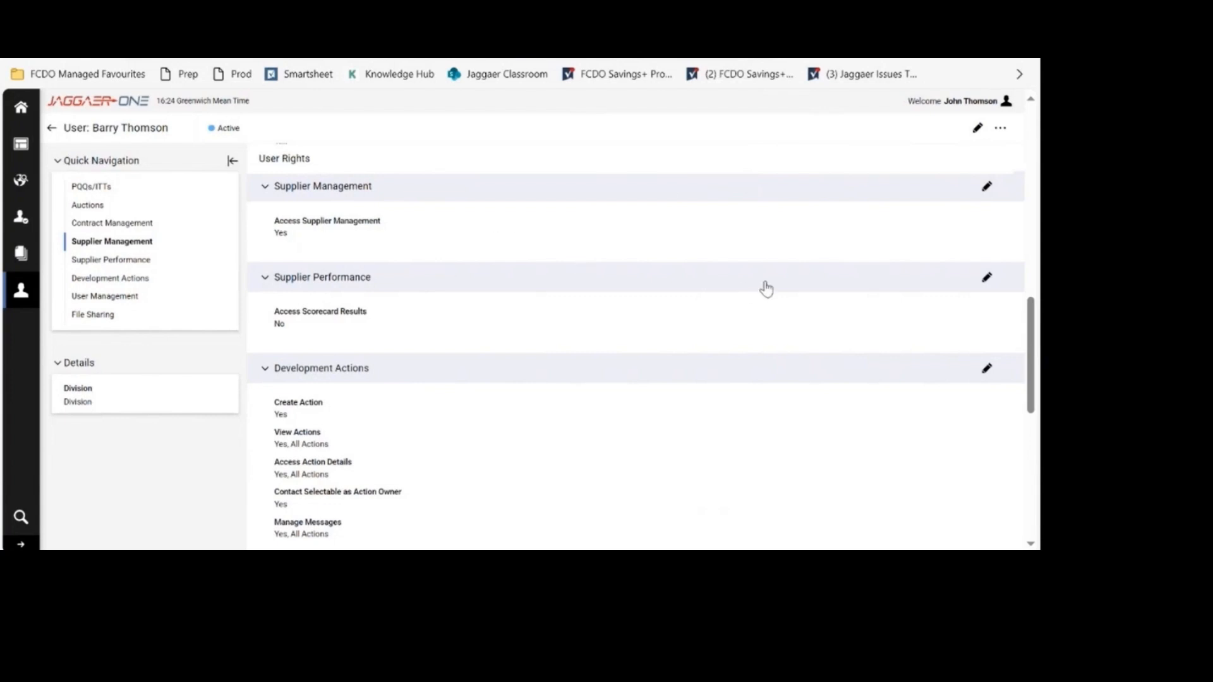
Step: Set the user's Access Scorecard Results right under Supplier Performance to "Yes, list and full details" and save it
click(987, 279)
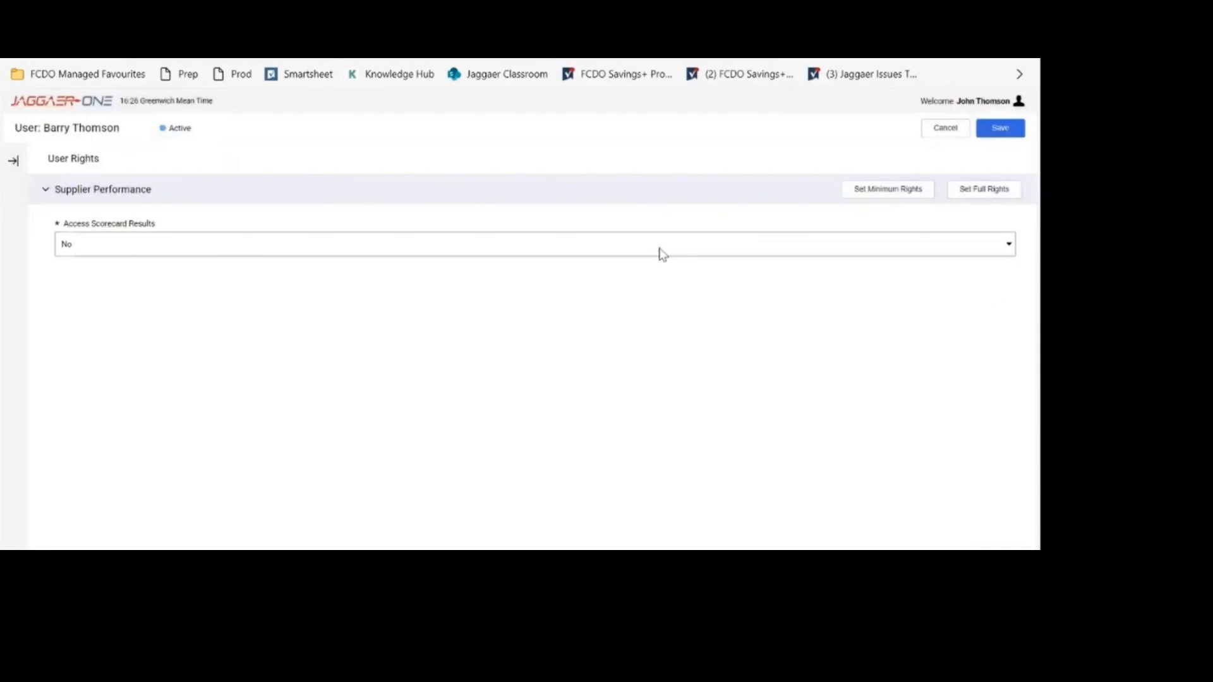
click(659, 245)
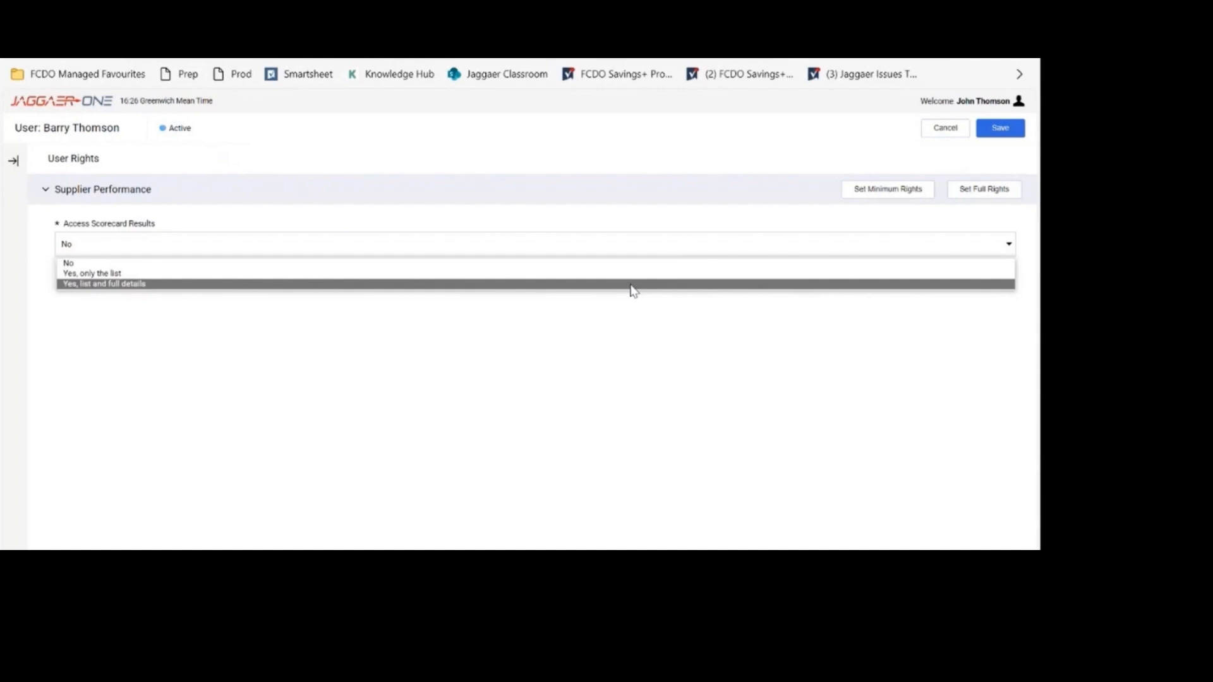
click(632, 283)
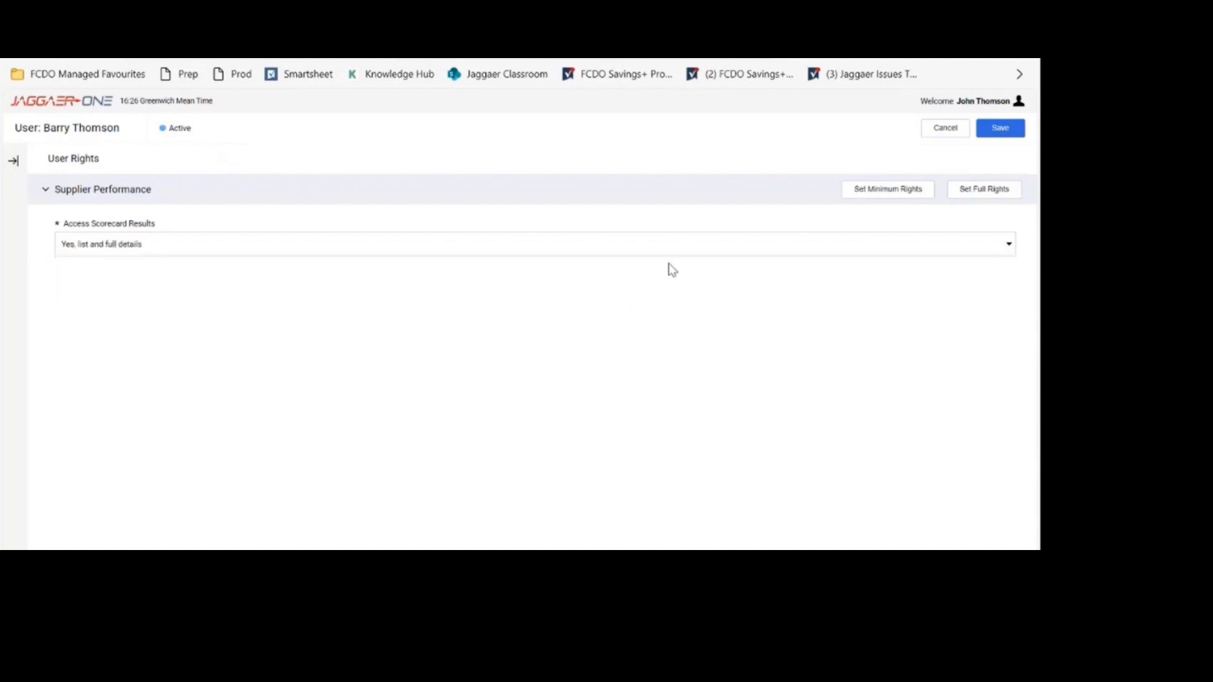
click(1008, 133)
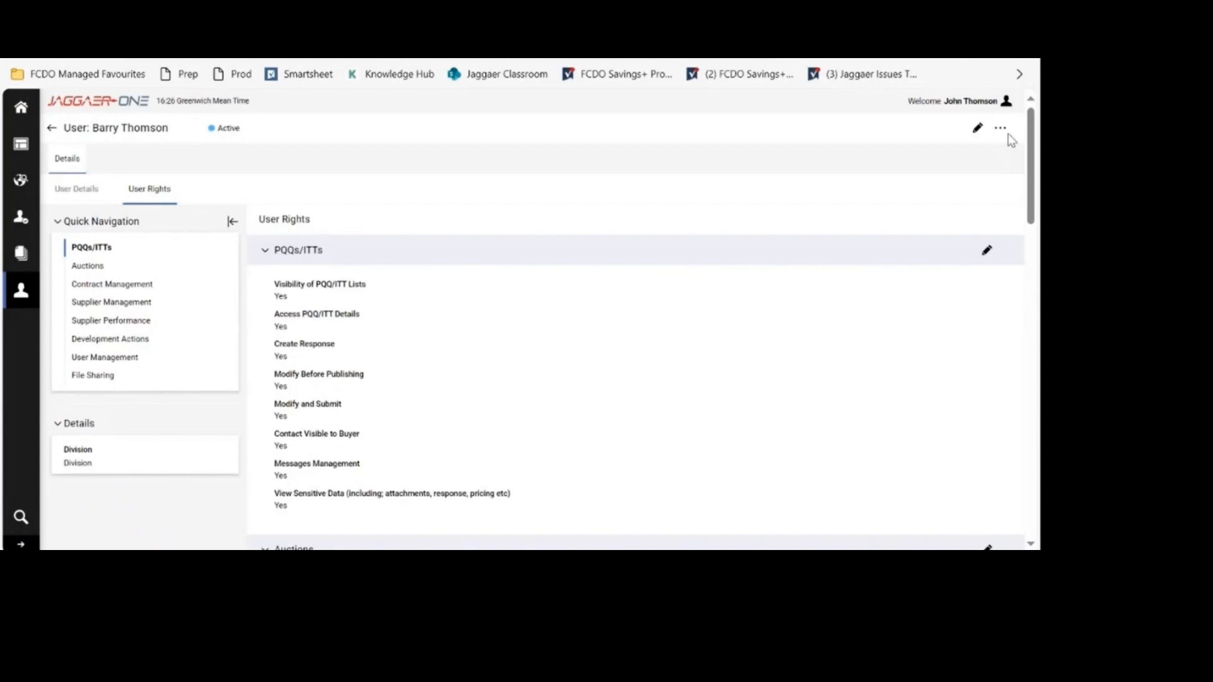
Step: Review the same user's contact, division, role and language settings in the user details
click(91, 194)
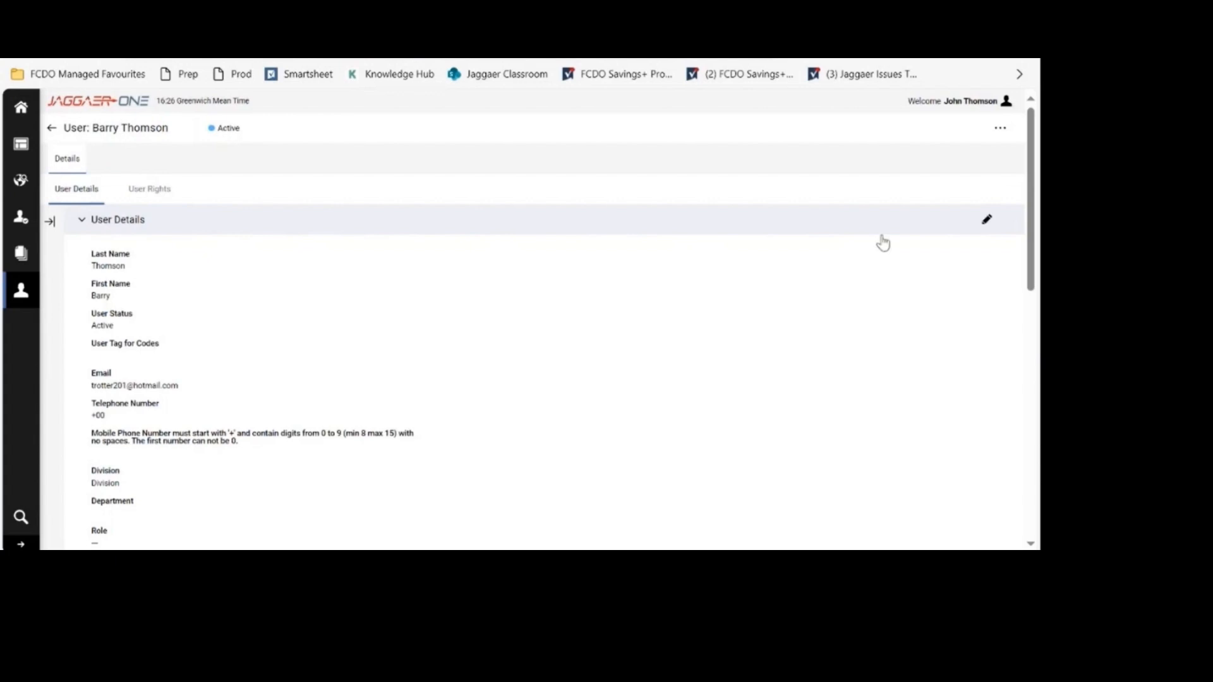
drag(1035, 245, 1032, 302)
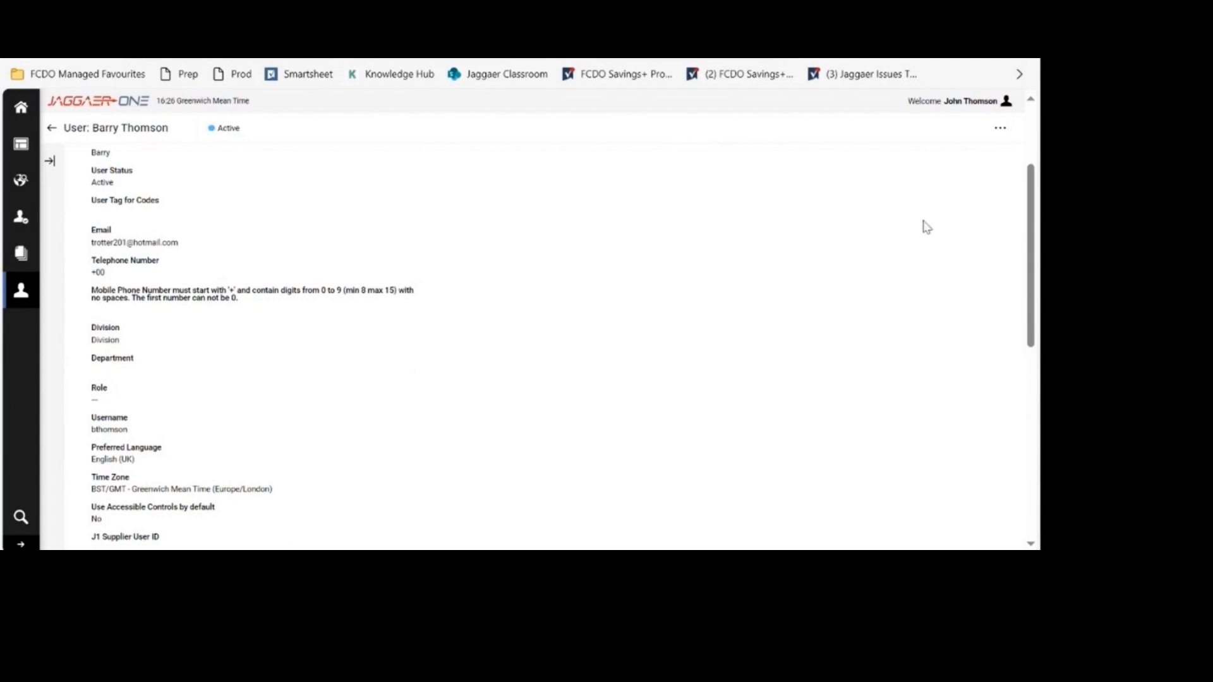
drag(1024, 191, 1032, 152)
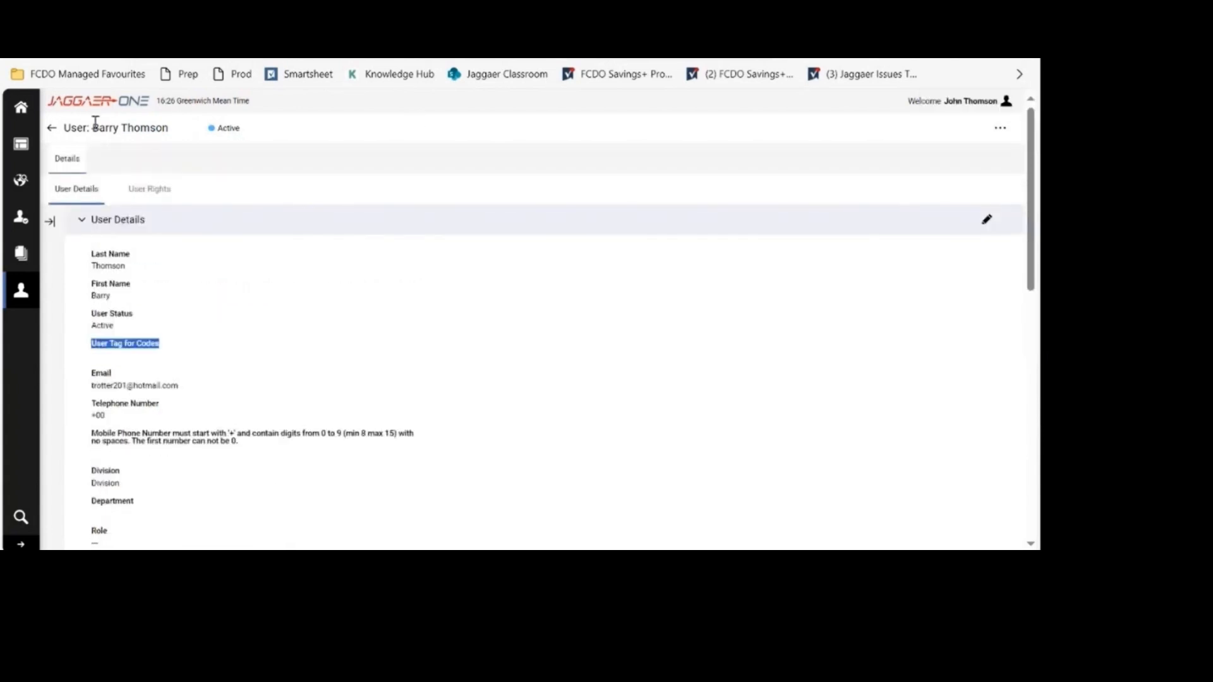
Step: Return to the user management overview and view the list of user roles
click(52, 127)
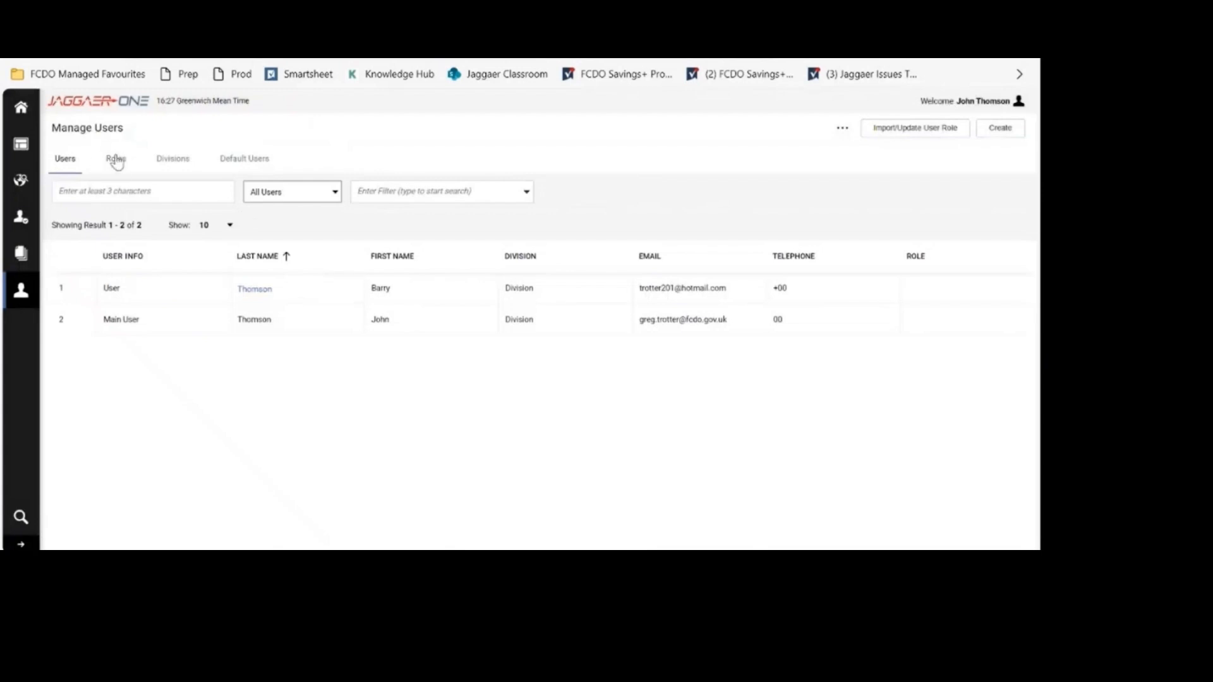
click(115, 159)
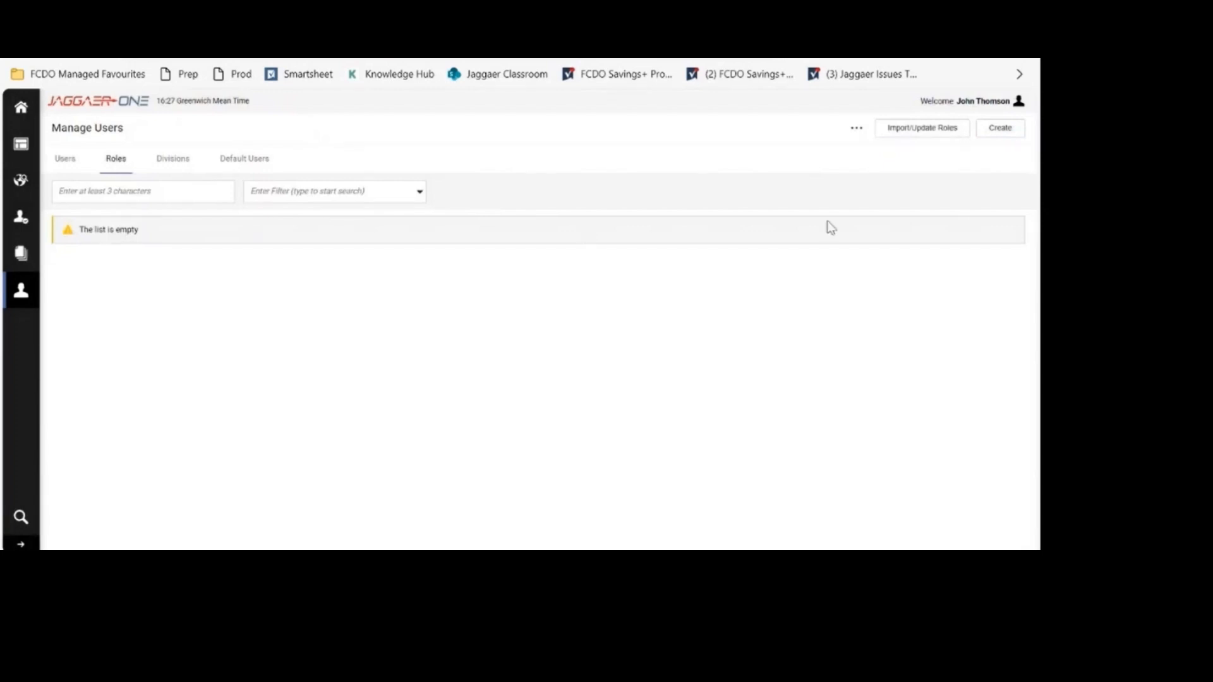
Step: Open the new role form, examine its user rights sections, and leave it without saving
click(999, 134)
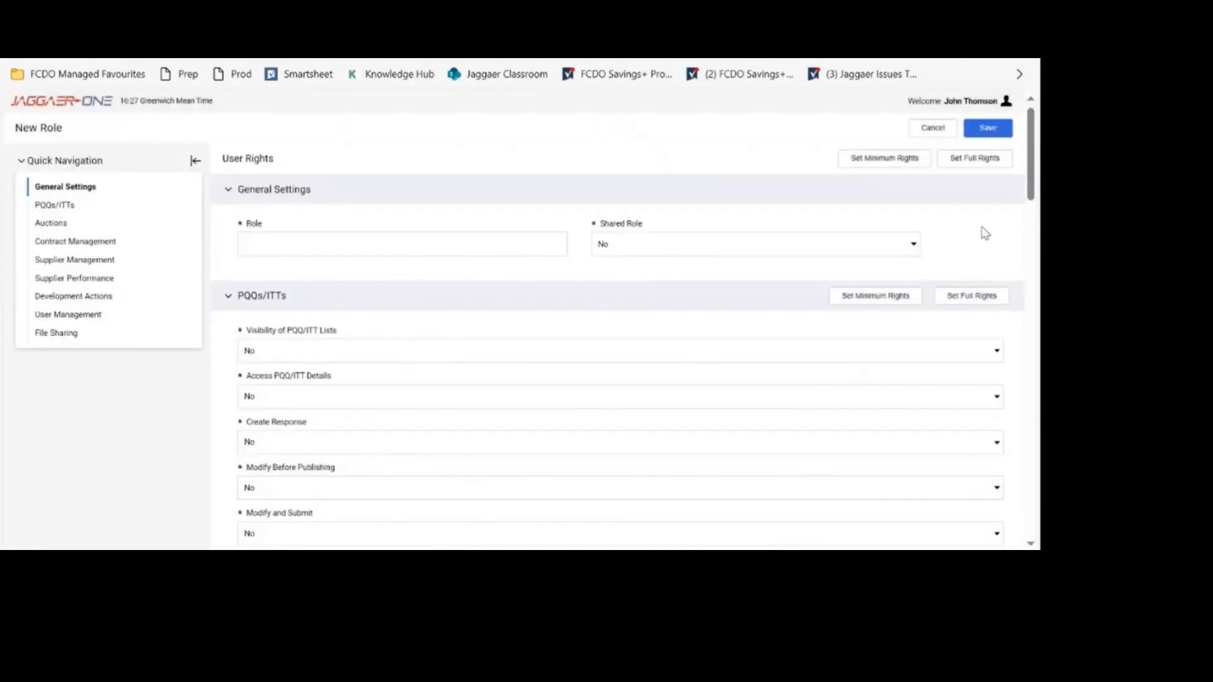
mouse_move(1029, 179)
mouse_down()
mouse_move(1031, 193)
mouse_move(1032, 165)
mouse_up()
click(932, 127)
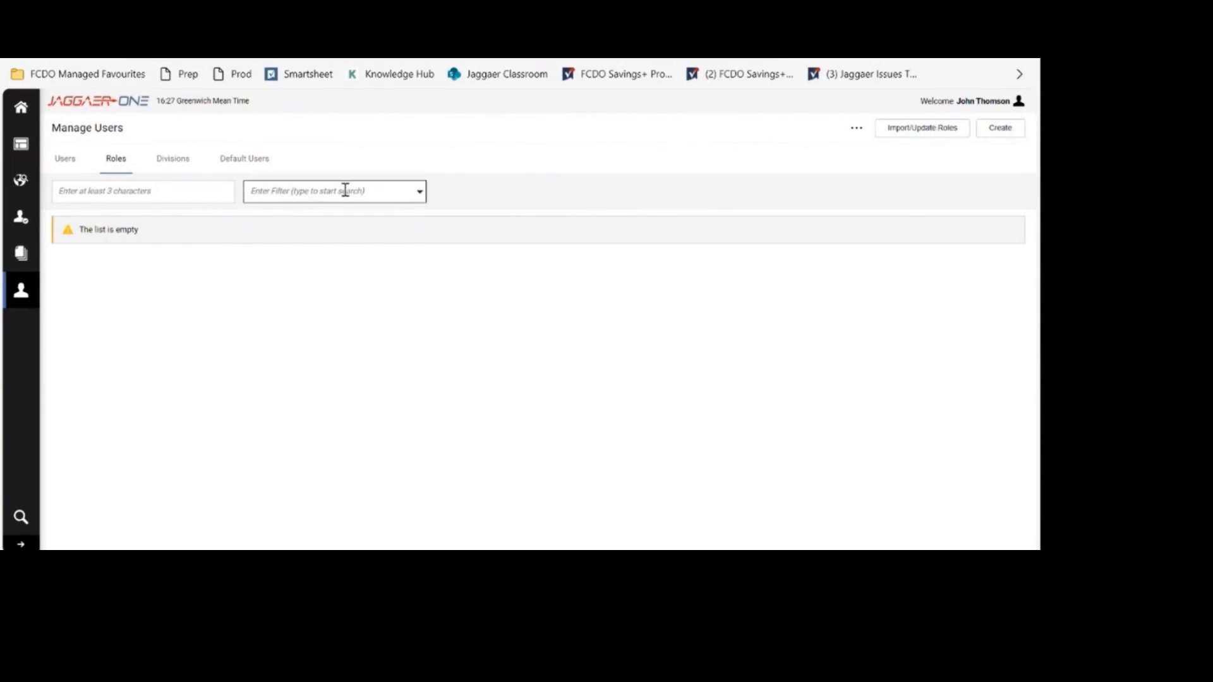
Step: View the list of divisions, inspect the fields of the new division form, and cancel it
click(174, 158)
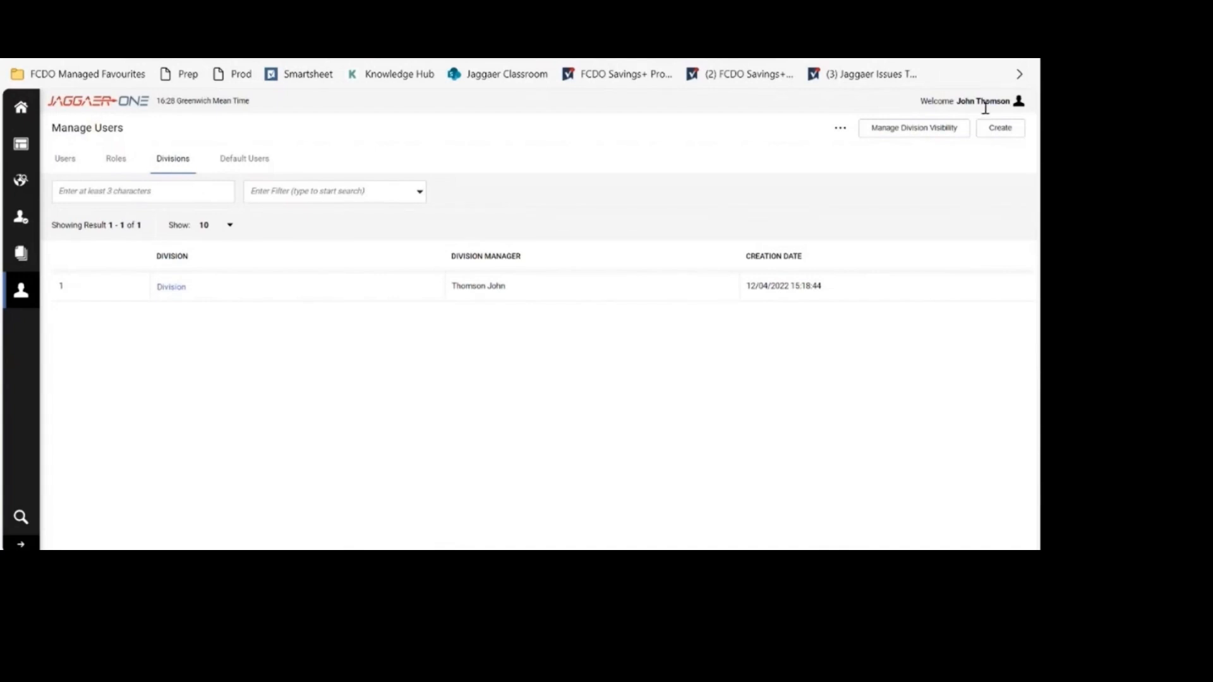
click(992, 134)
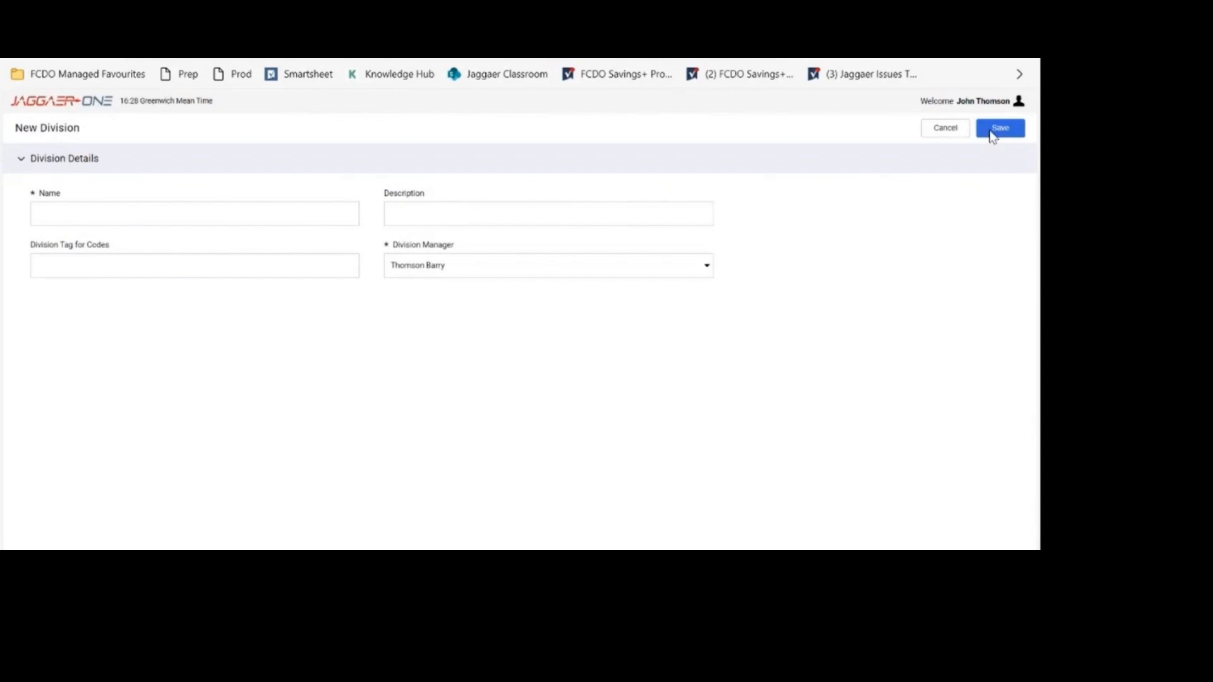
right_click(931, 134)
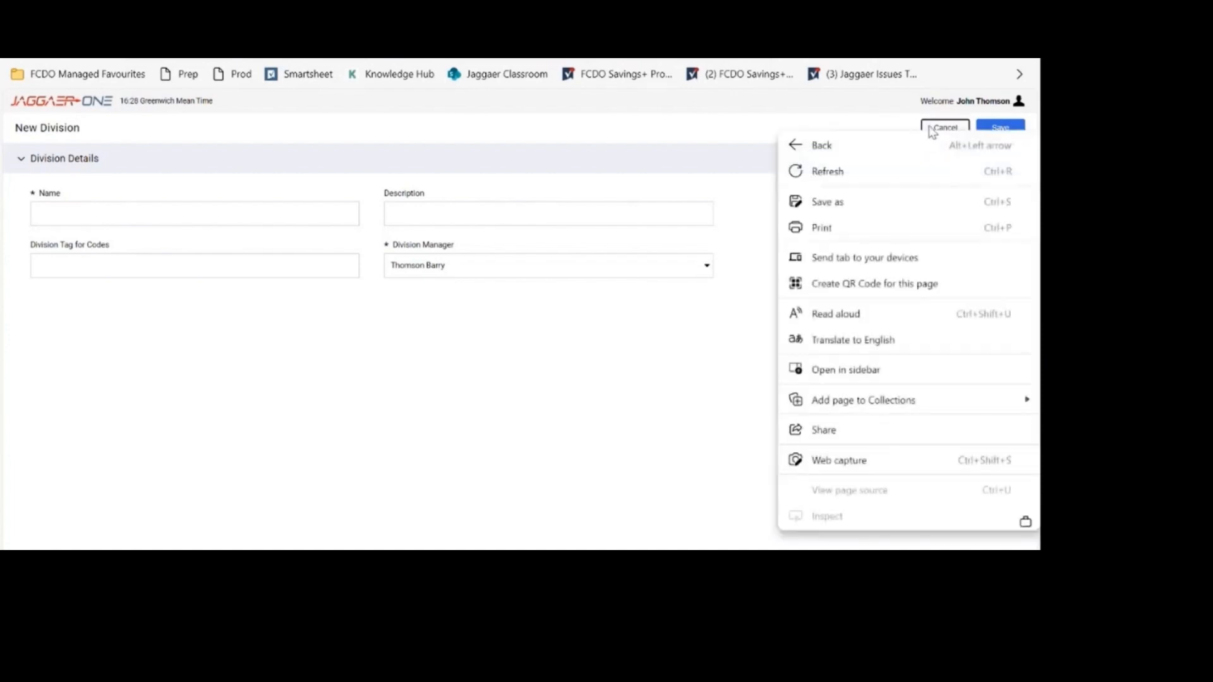
click(930, 131)
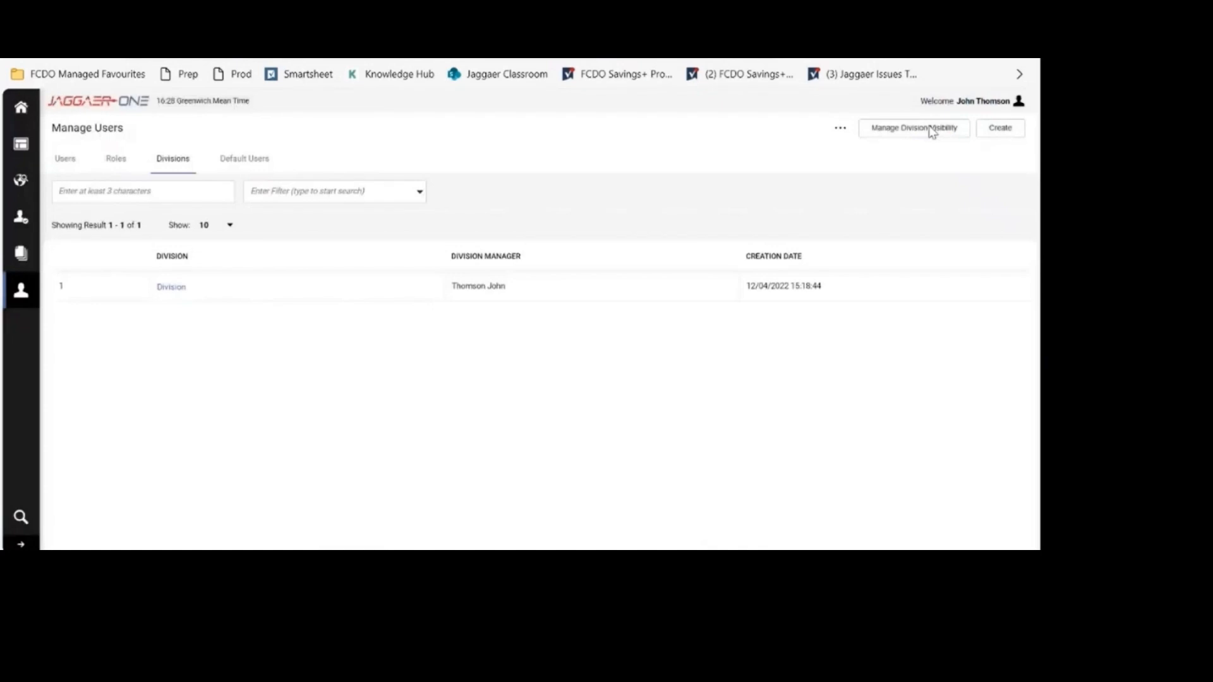
Step: Open the existing division's record, check its details and visibility settings, and return to the divisions list
click(177, 289)
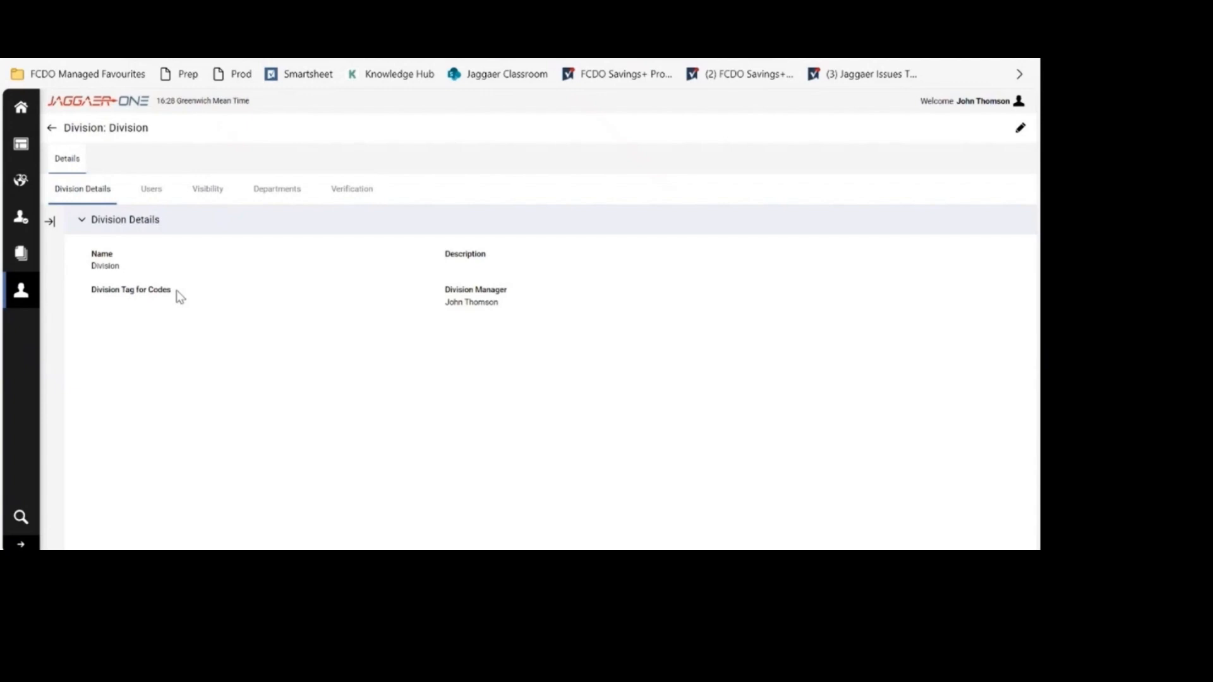
click(208, 188)
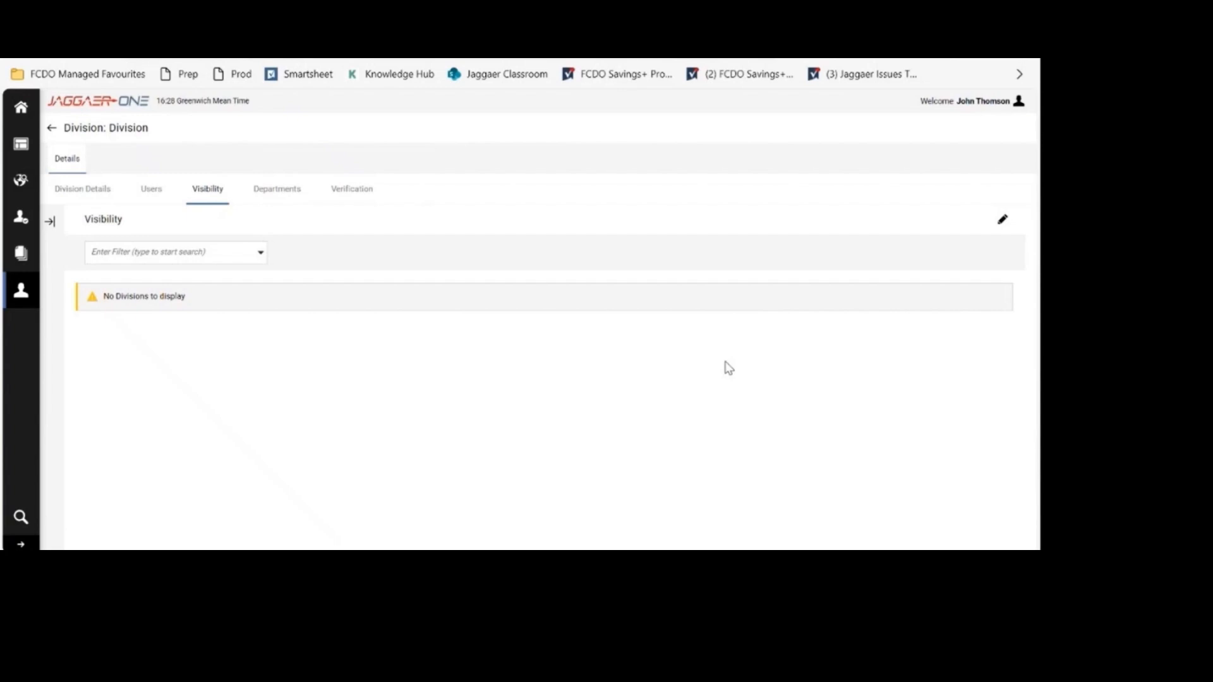
click(51, 130)
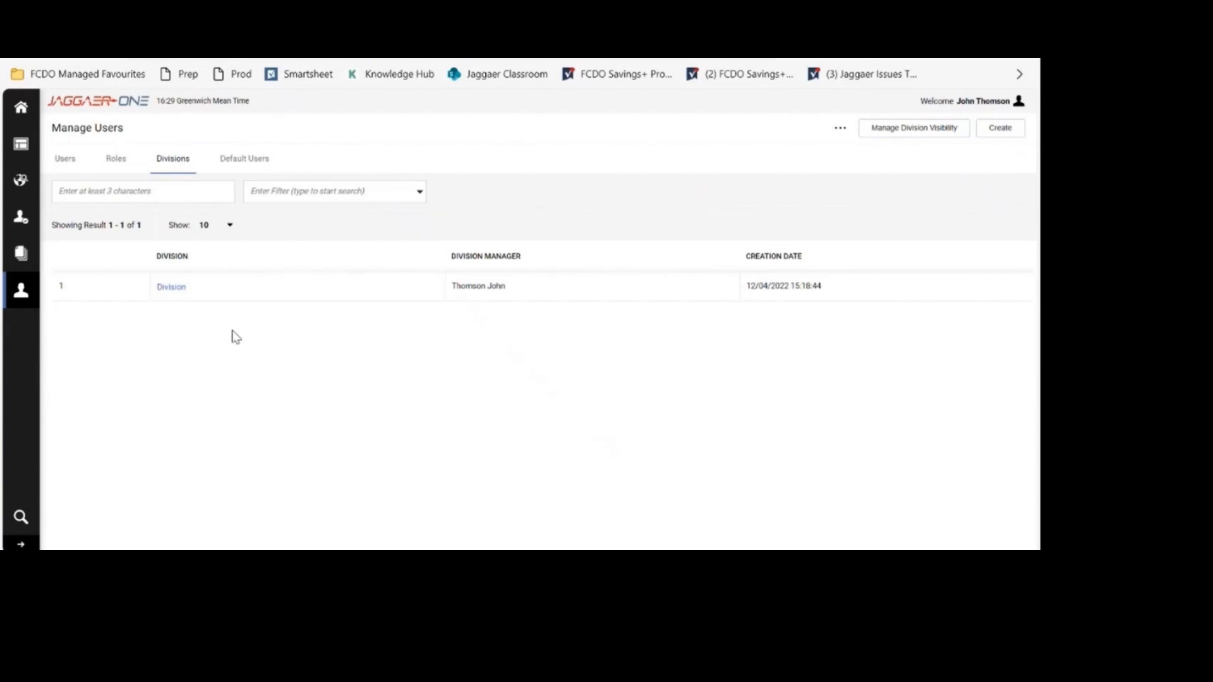
Step: Return to the portal home page, enter through Projects, and open the organisation's Qualification Scorecards list
click(20, 120)
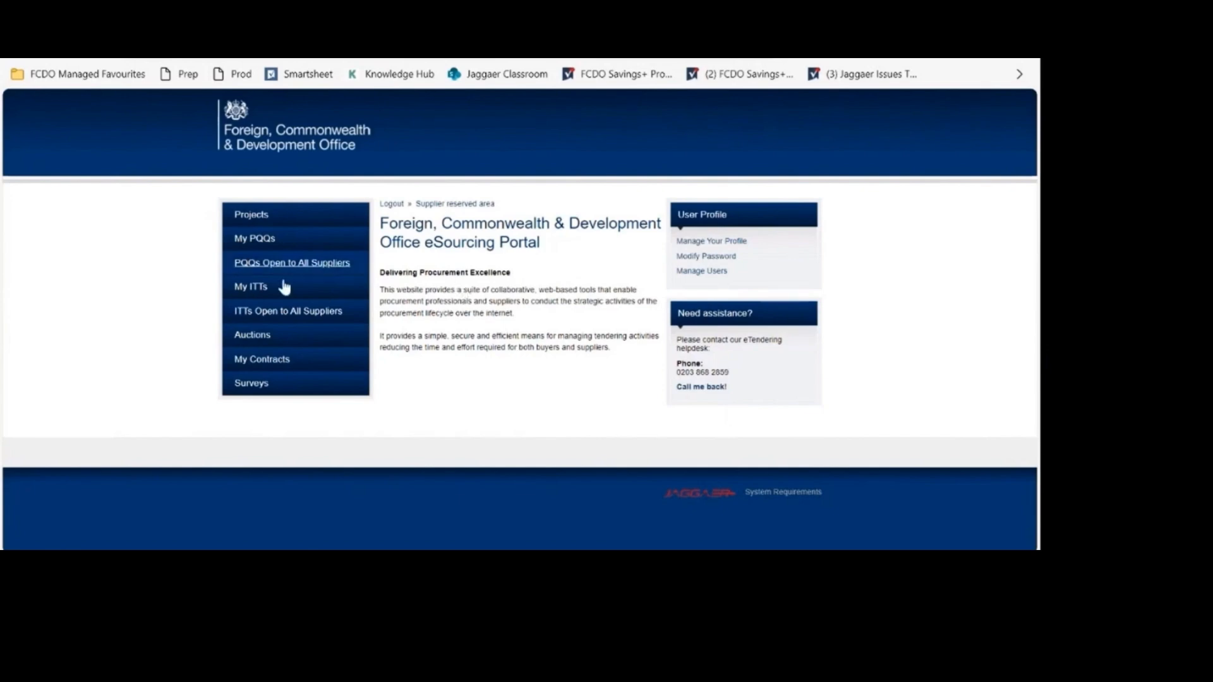
click(260, 221)
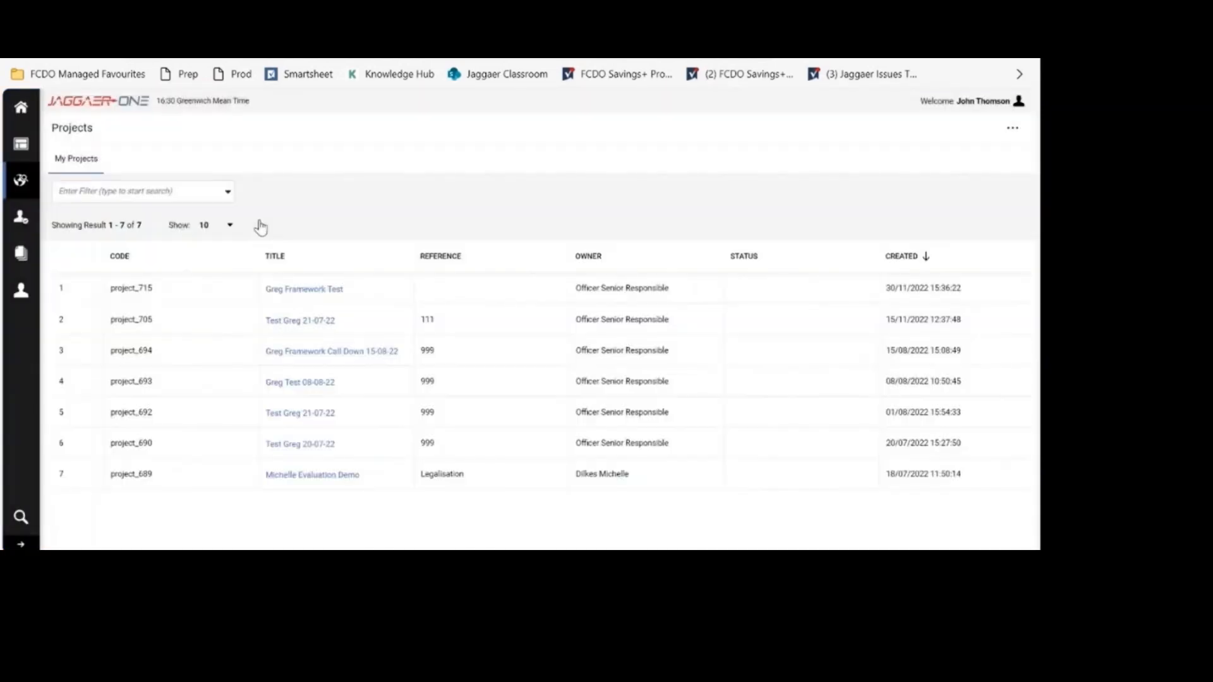
click(24, 229)
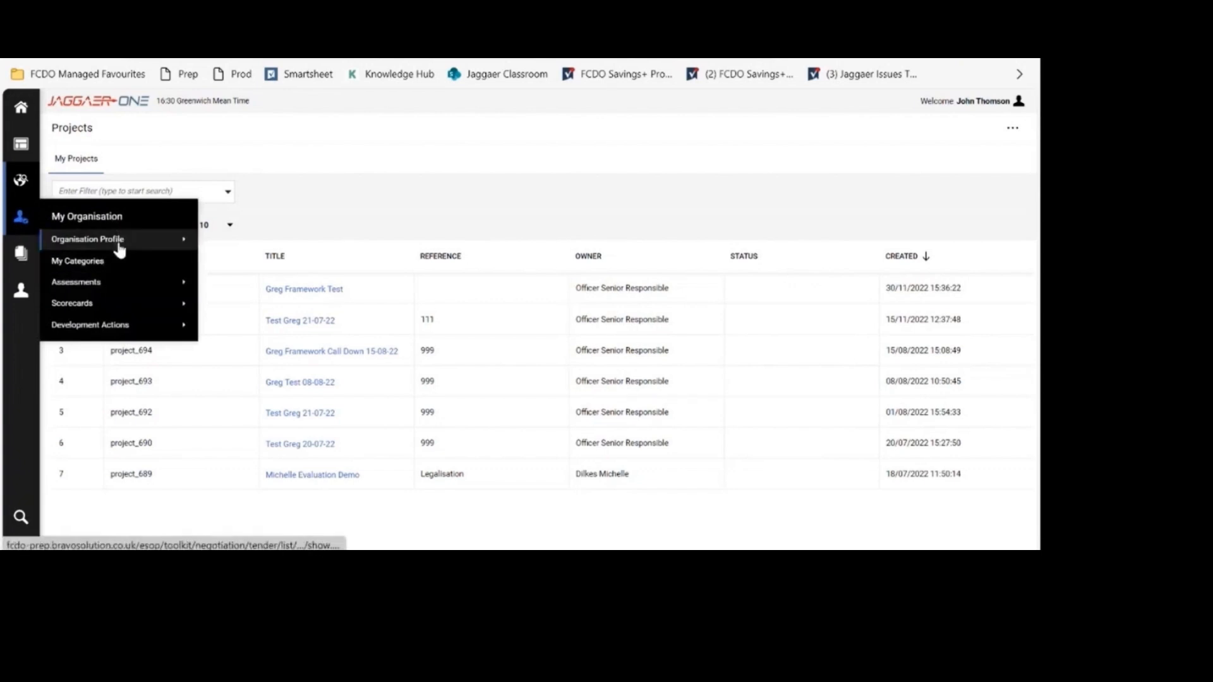
click(140, 244)
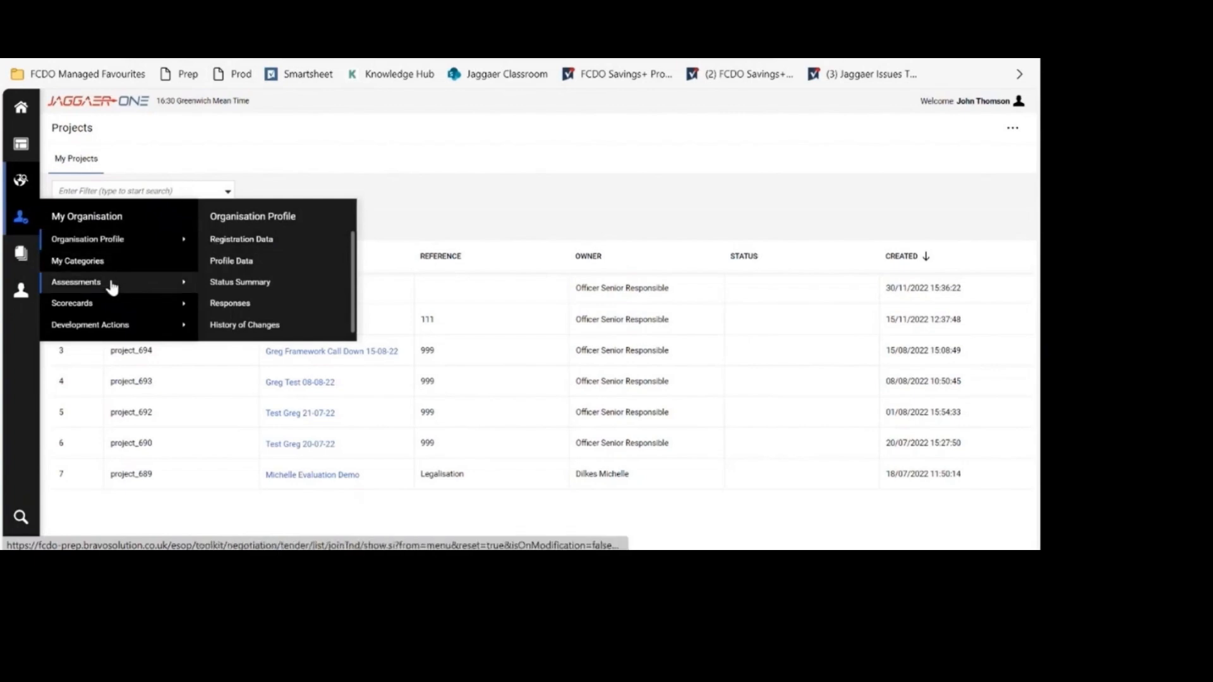
mouse_move(112, 289)
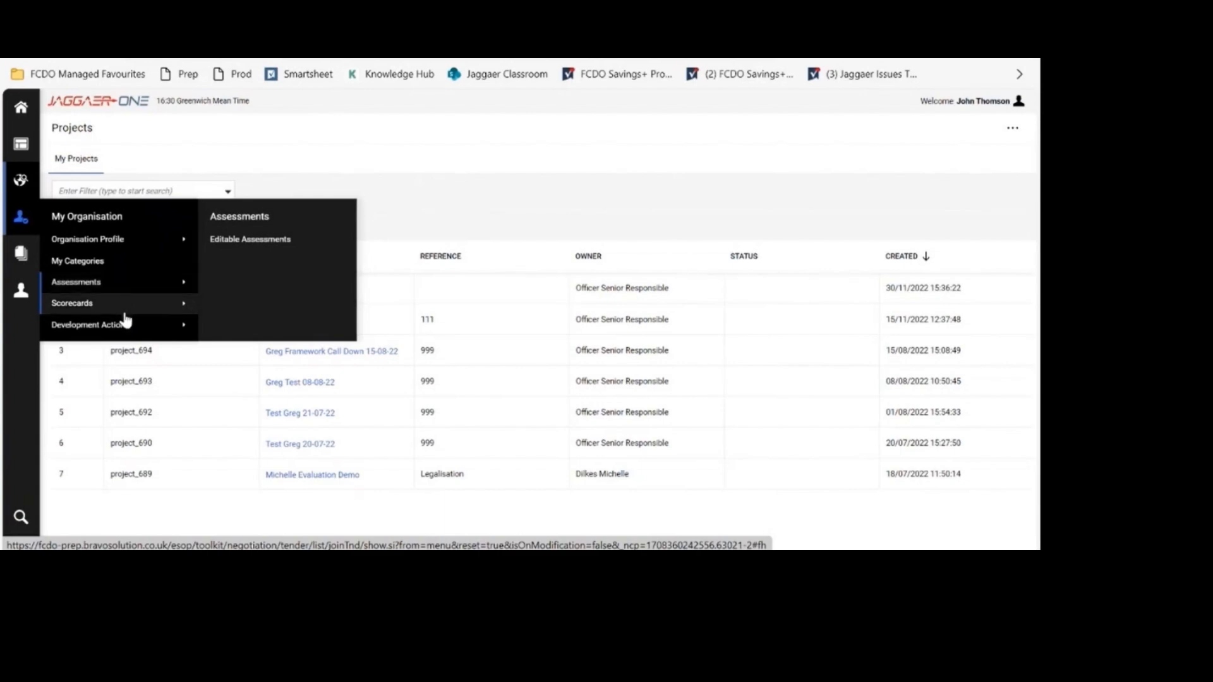
mouse_move(125, 314)
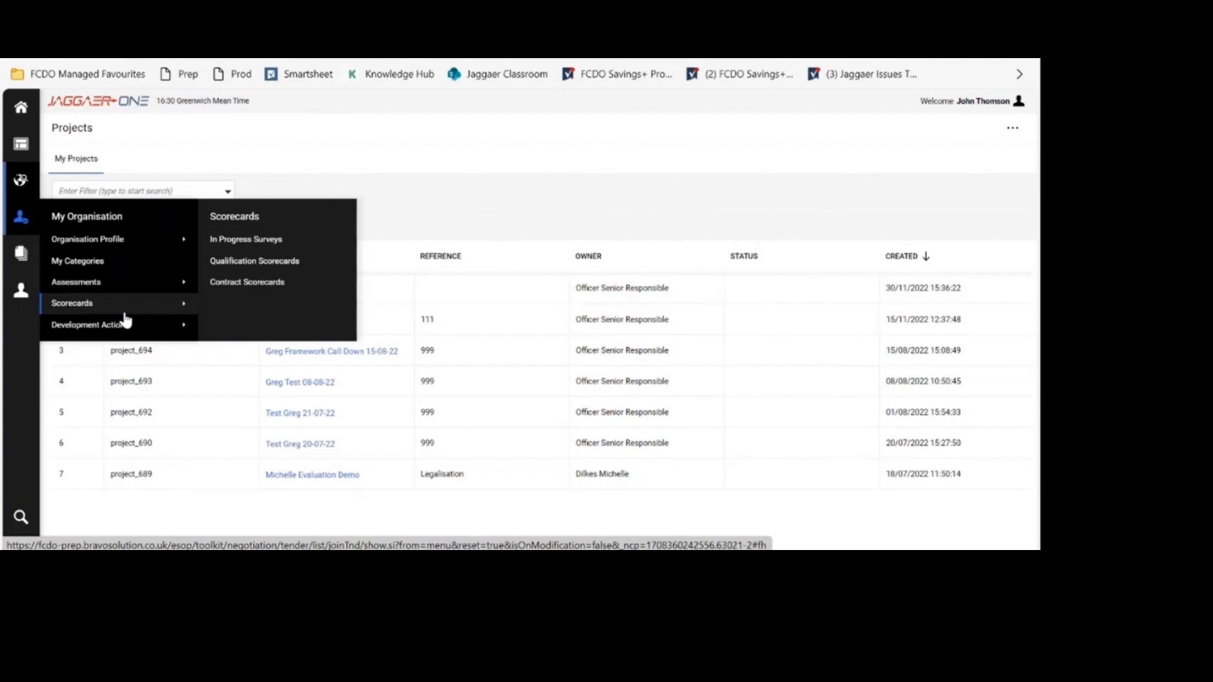
click(244, 261)
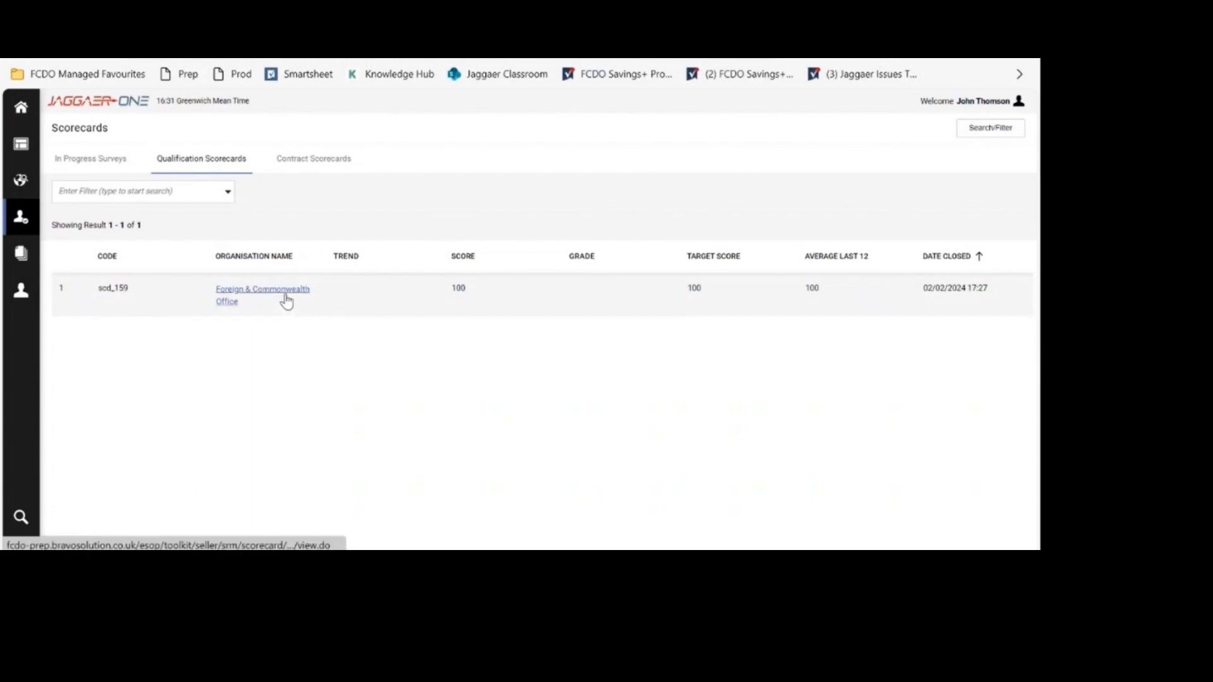
drag(287, 301, 505, 364)
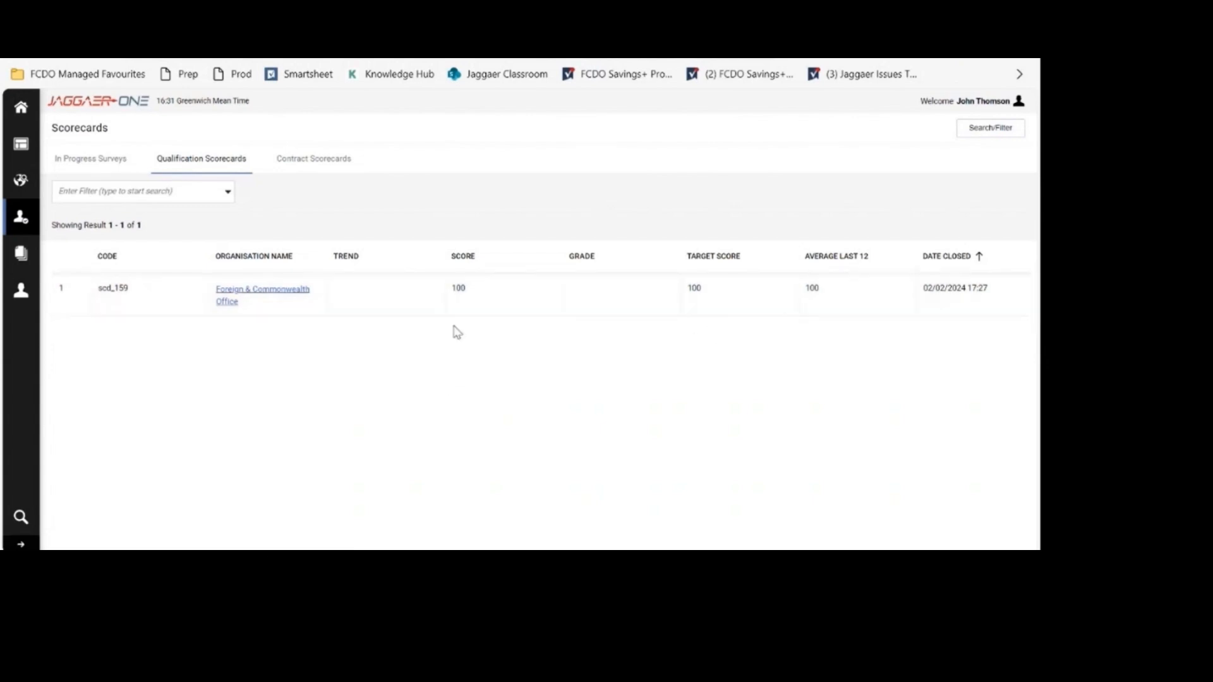
Step: Open the Foreign & Commonwealth Office qualification scorecard and review its settings and the KPI scores on the scorecard form
click(277, 294)
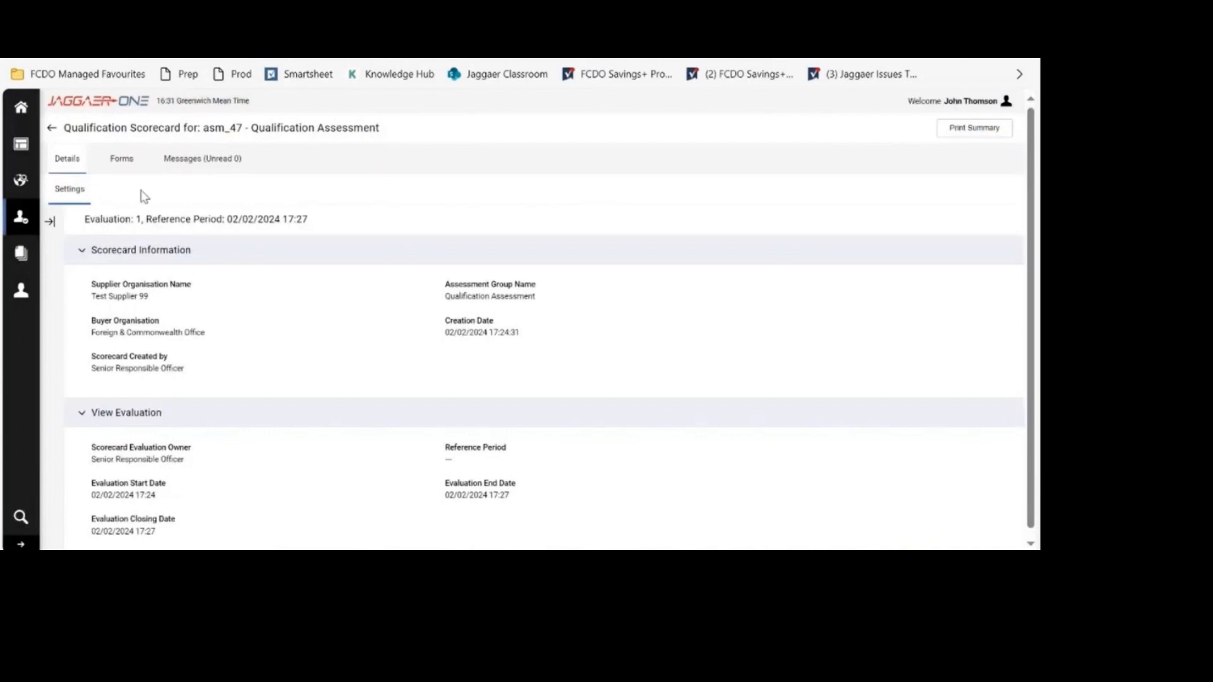
click(122, 161)
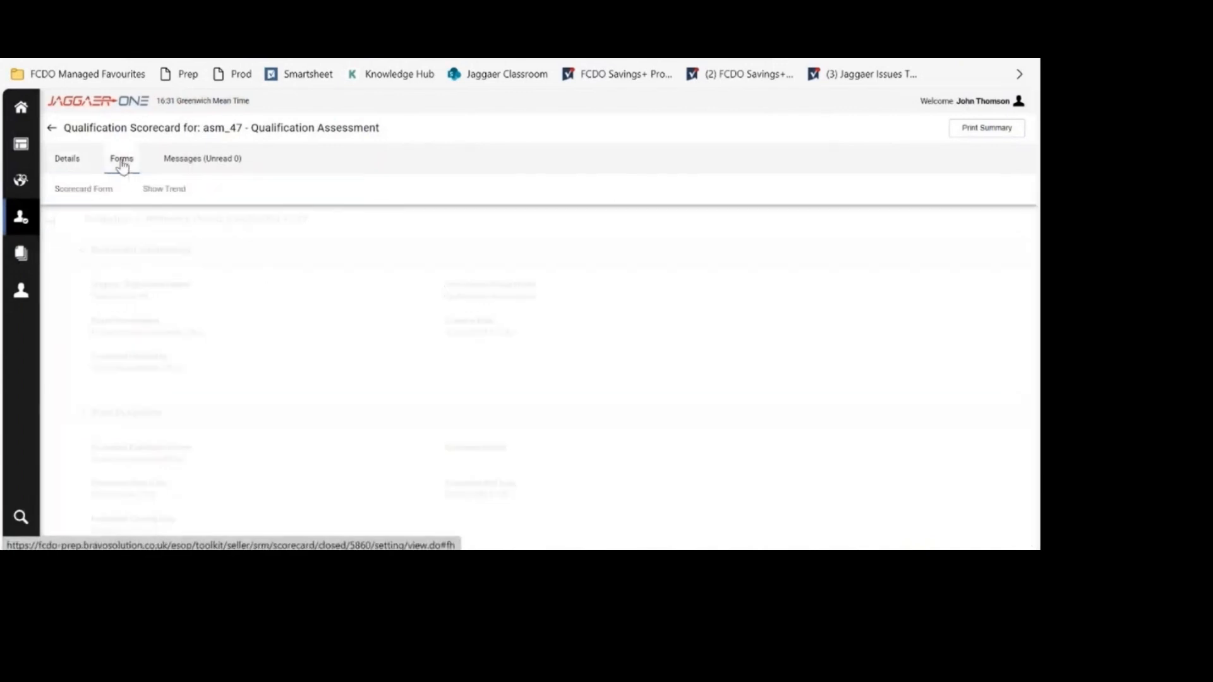
click(108, 189)
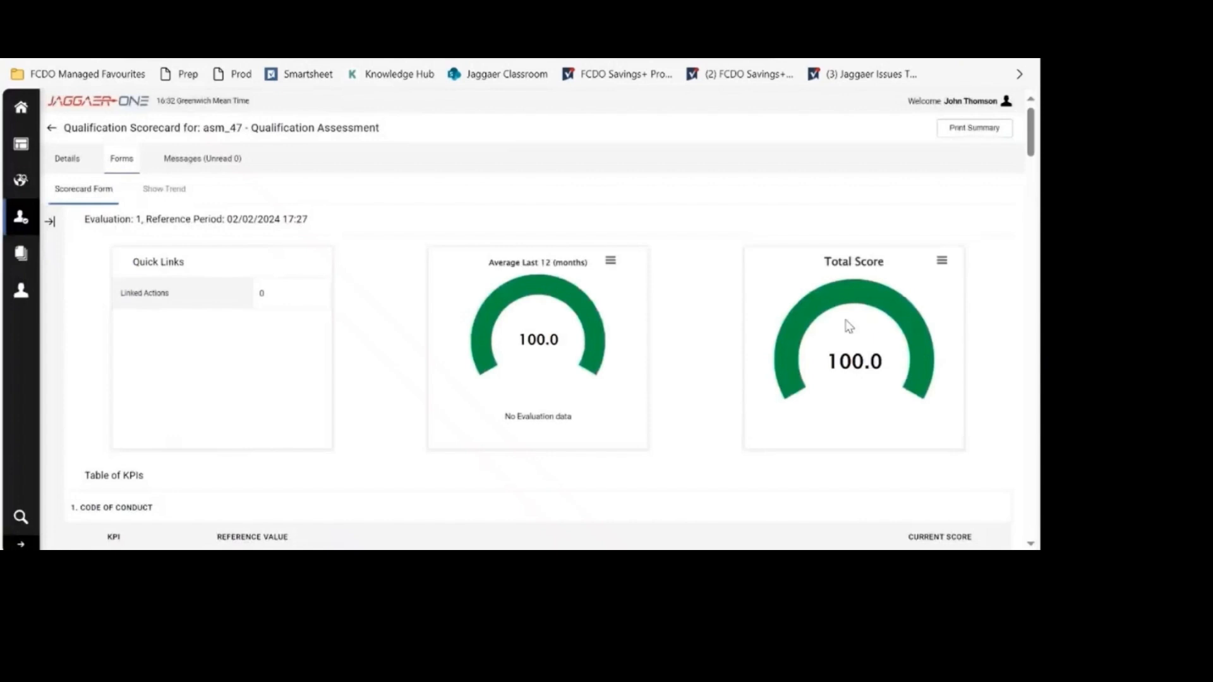
drag(1032, 155, 1035, 202)
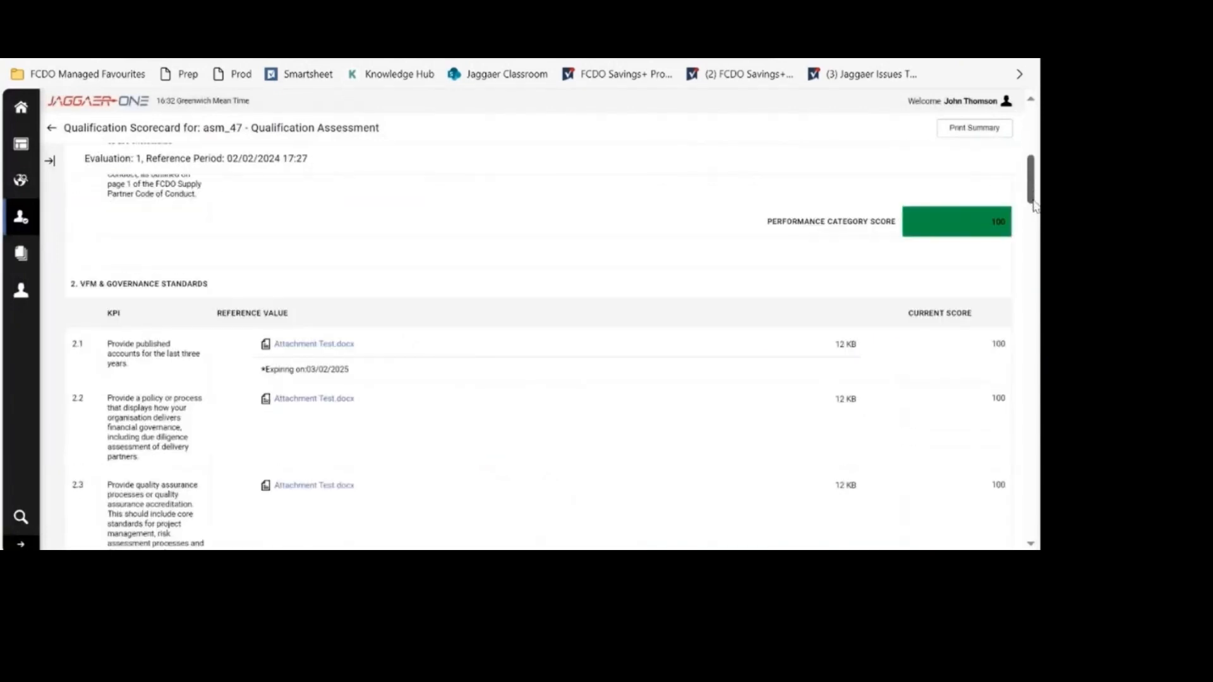
mouse_move(1034, 201)
mouse_down()
mouse_move(1034, 218)
mouse_move(1034, 163)
mouse_move(1018, 347)
mouse_move(1016, 211)
mouse_up()
scroll(1021, 167, up, 3)
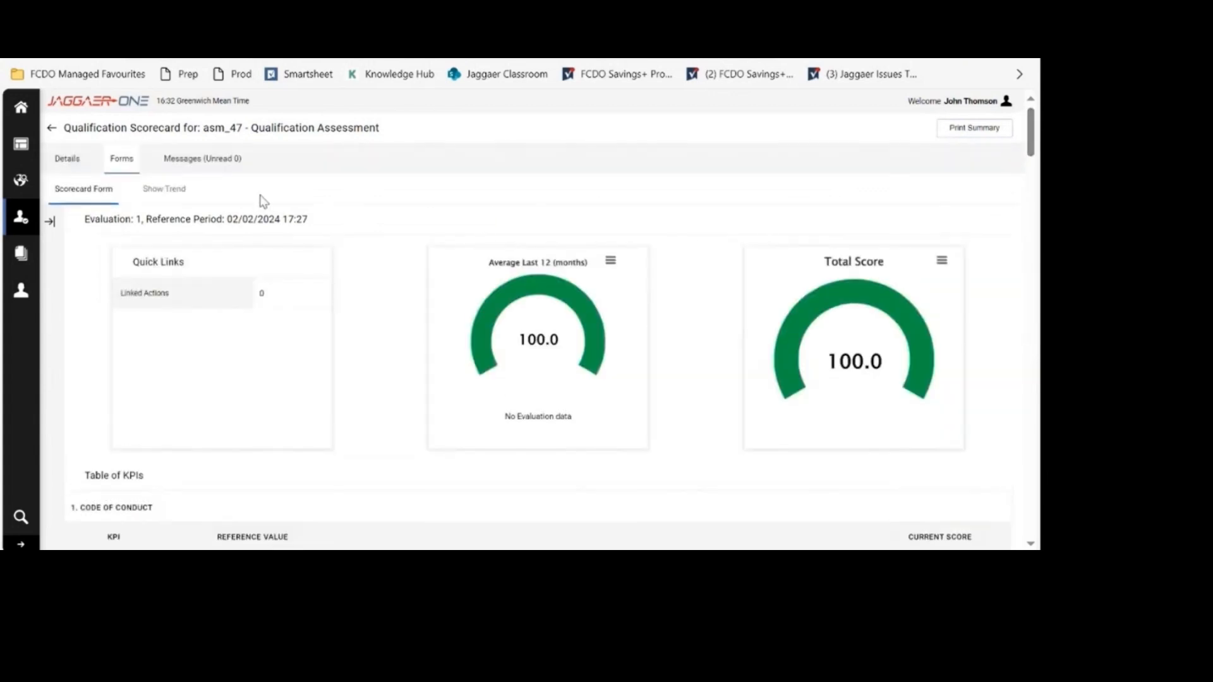
Step: Review the scorecard's evaluation trend and its printable summary report, closing the report when finished
click(164, 200)
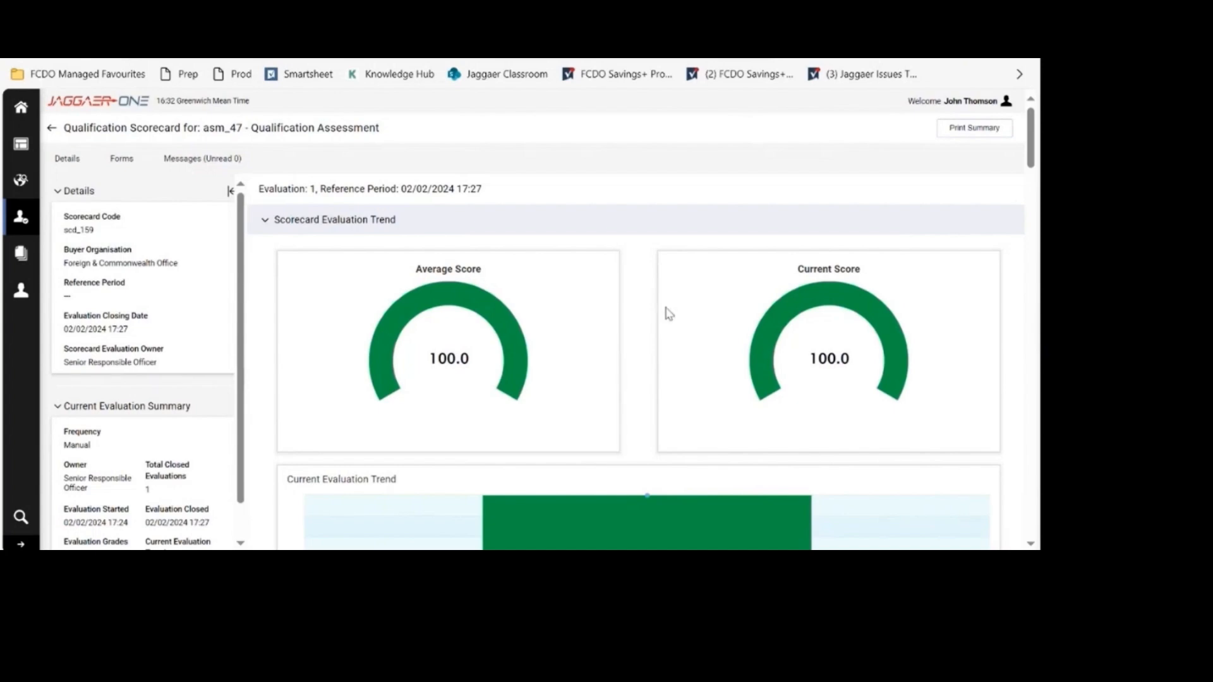
drag(1031, 168, 1034, 142)
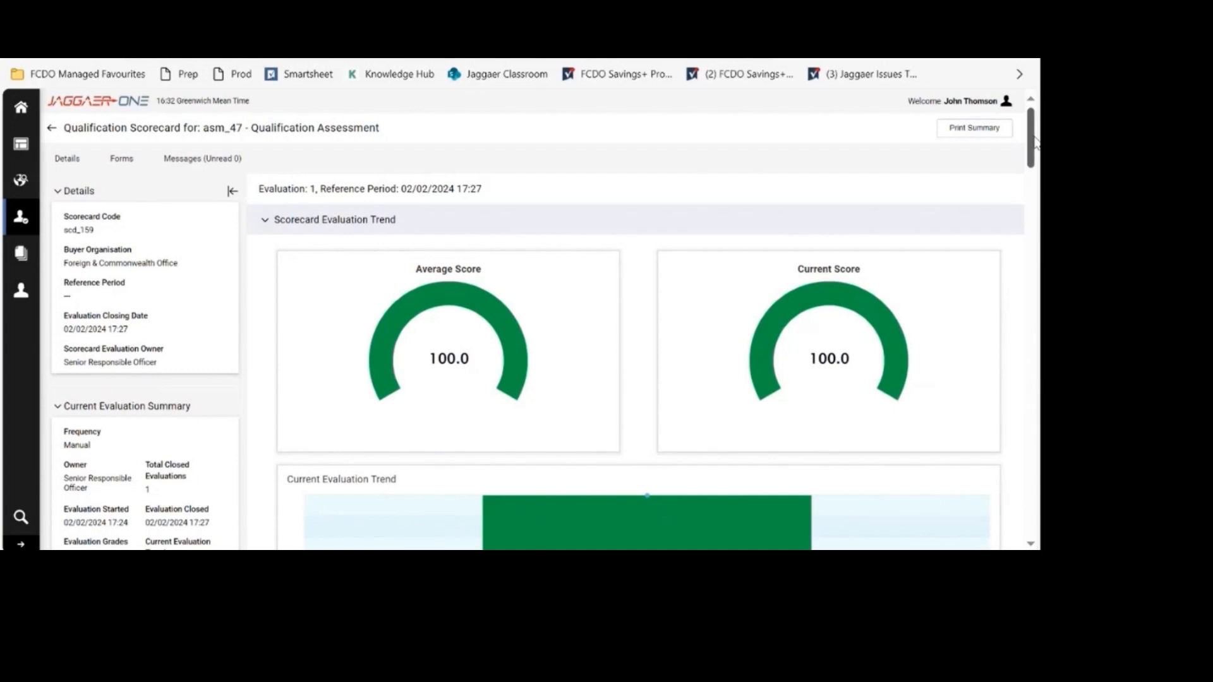
click(971, 133)
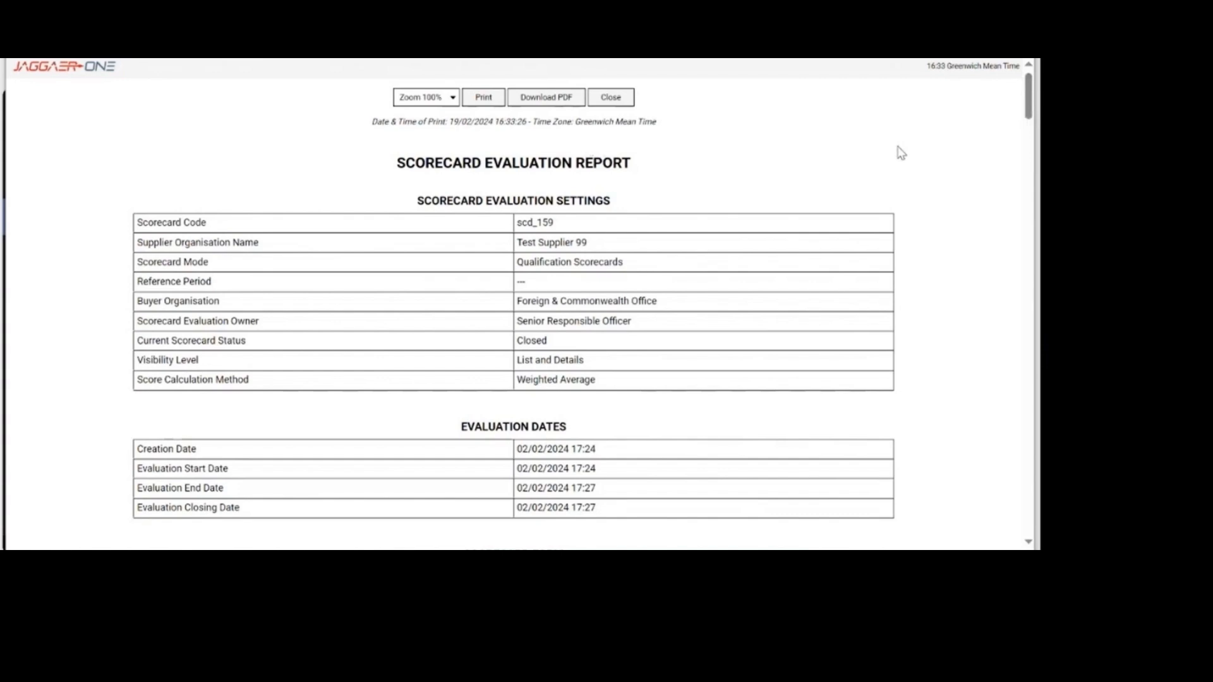
drag(1035, 113, 1027, 171)
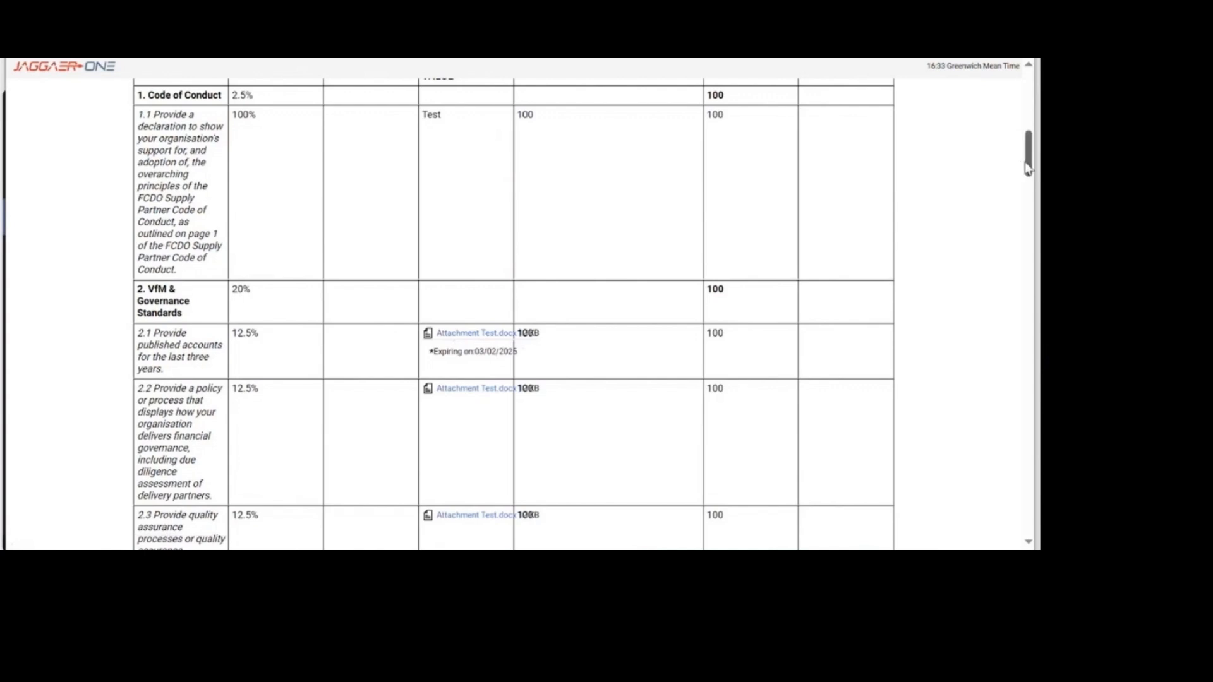
drag(1028, 167, 1028, 109)
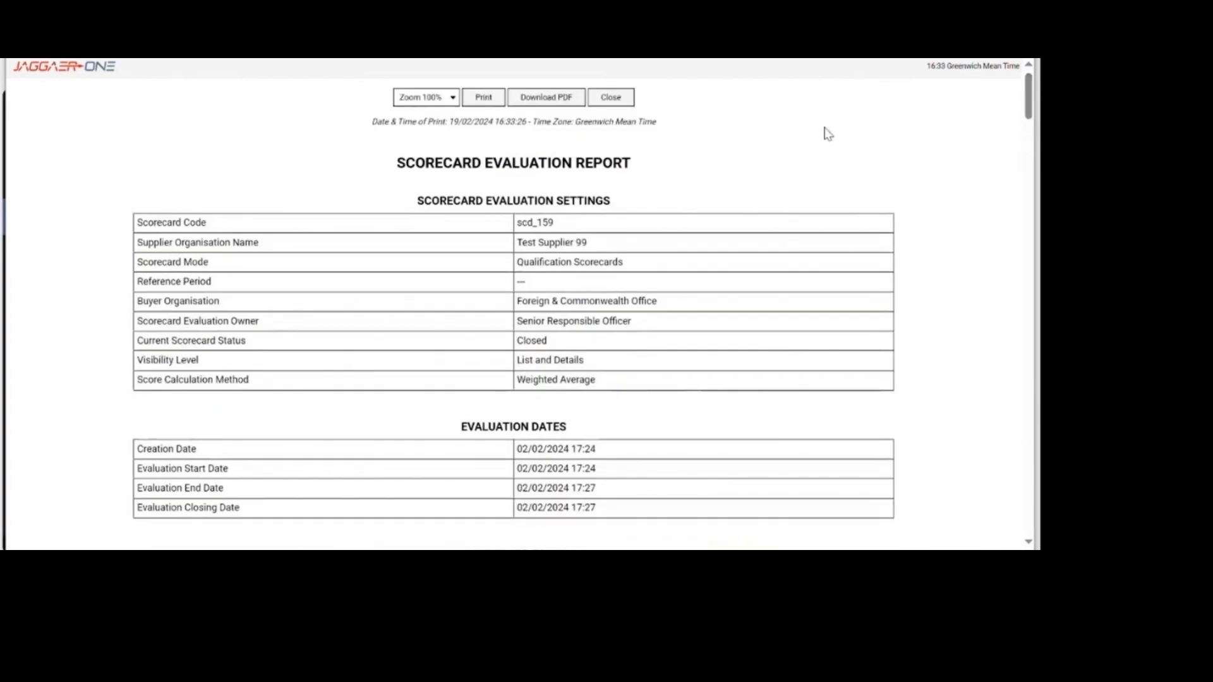
click(611, 98)
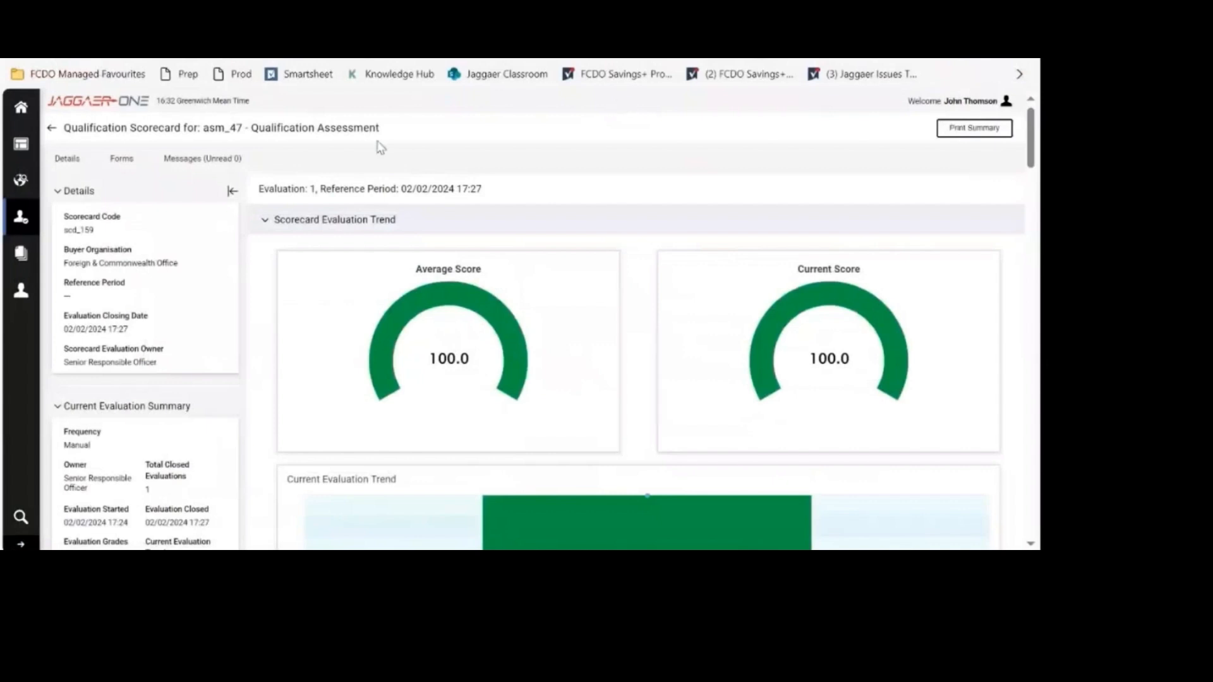
Step: Download the Attachment Test.docx file submitted for KPI 2.1 under VfM & Governance Standards on the scorecard form
click(123, 161)
click(104, 188)
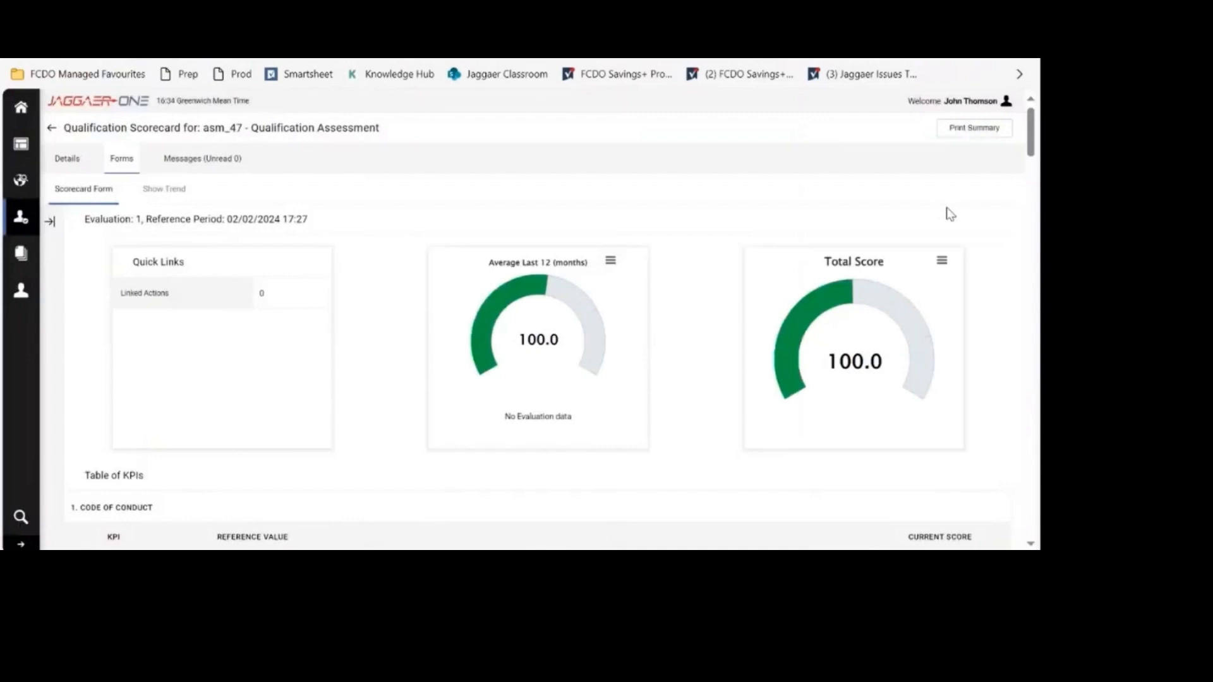
scroll(1024, 147, down, 10)
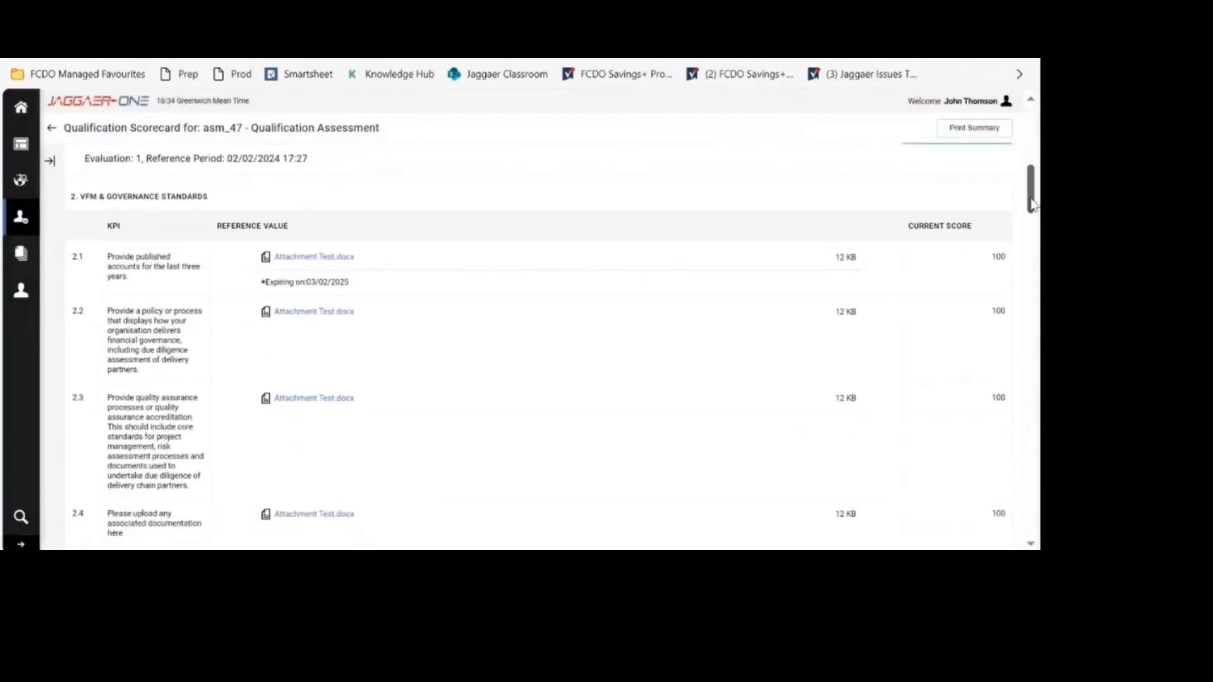
click(300, 262)
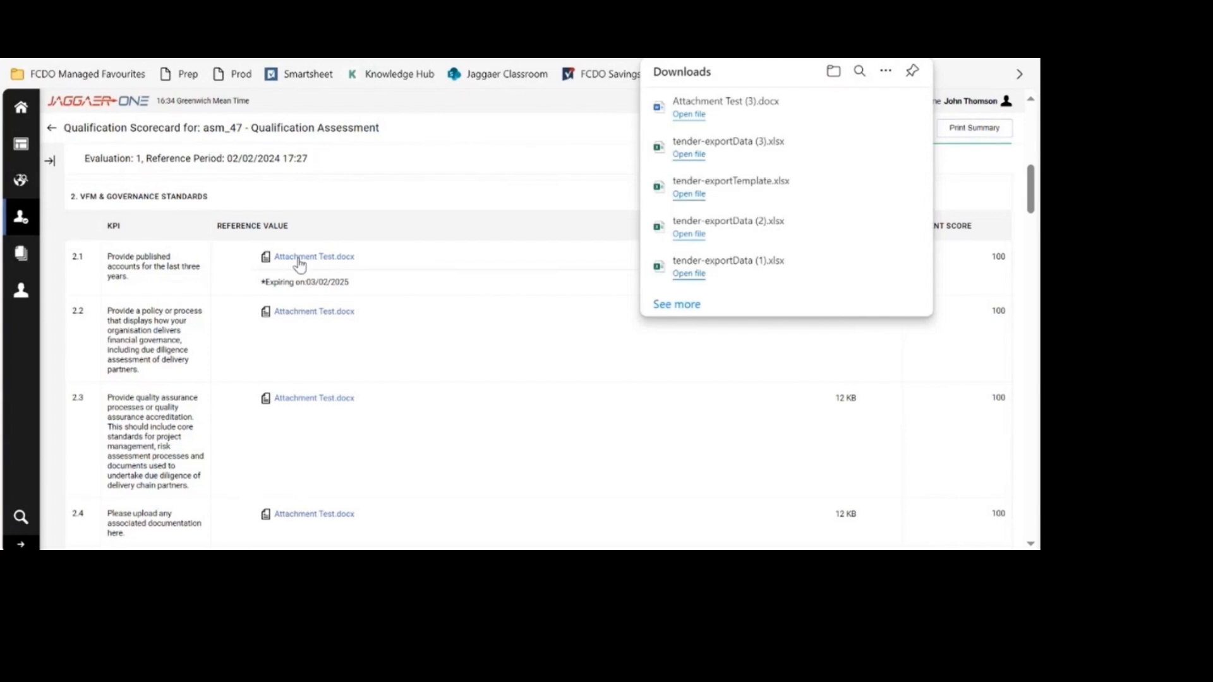
click(478, 172)
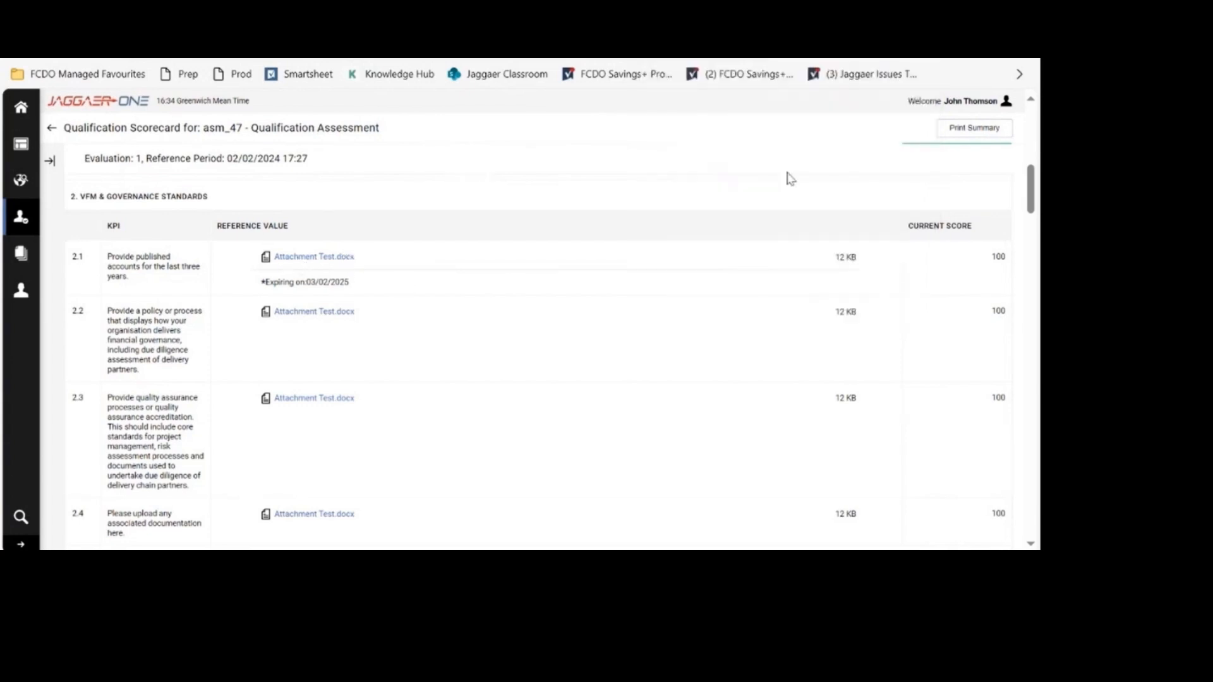
scroll(1031, 184, up, 8)
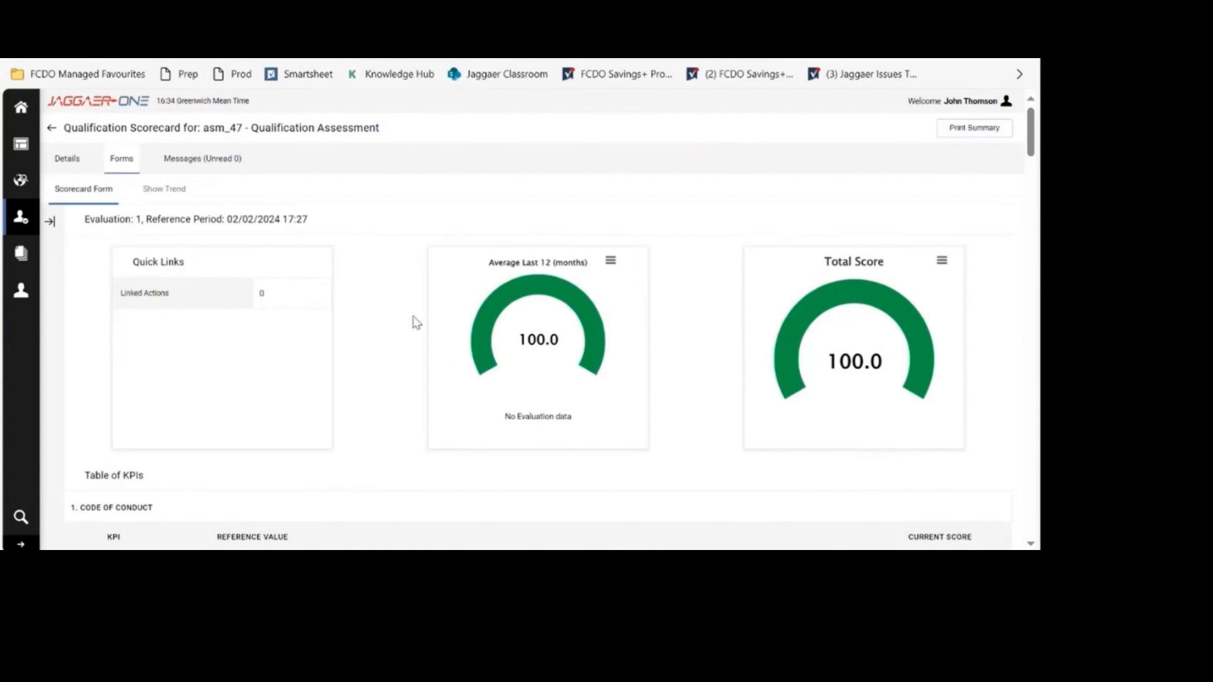
Step: Check the scorecard's received messages and return to the Qualification Scorecards list
click(187, 162)
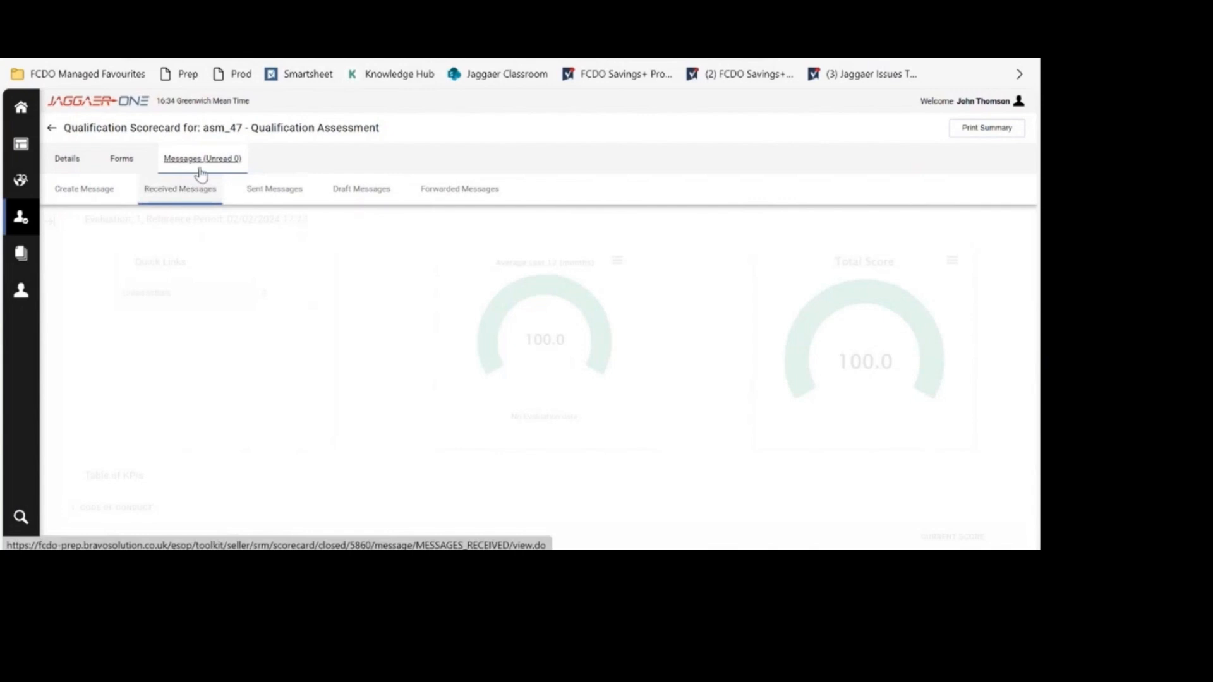
click(52, 128)
drag(52, 127, 70, 131)
click(305, 189)
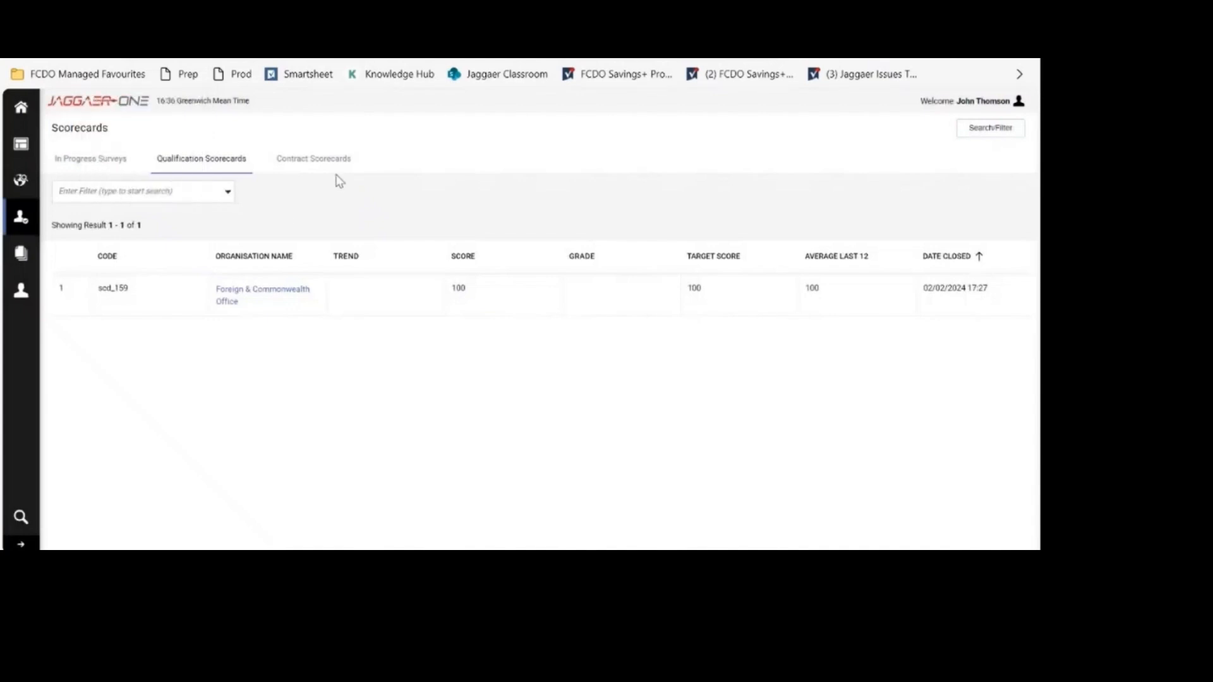
Step: Open the Foreign & Commonwealth Office contract scorecard and review its settings, score charts and Code of Conduct KPIs on the scorecard form
click(312, 160)
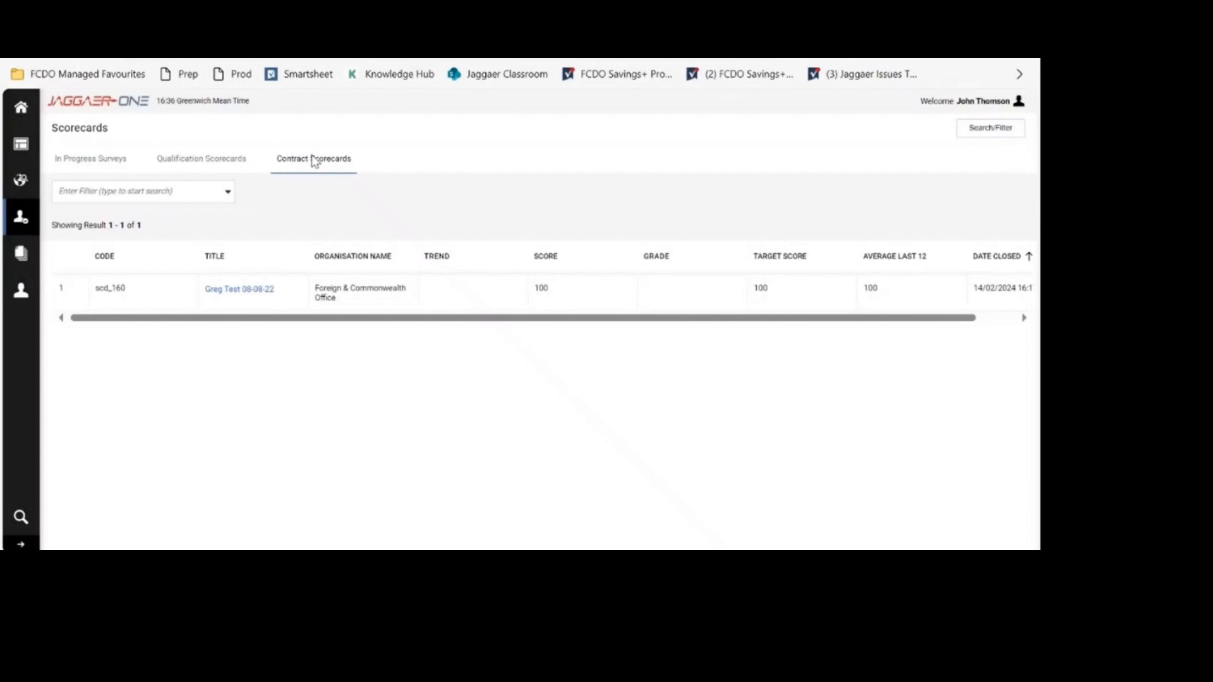
click(259, 292)
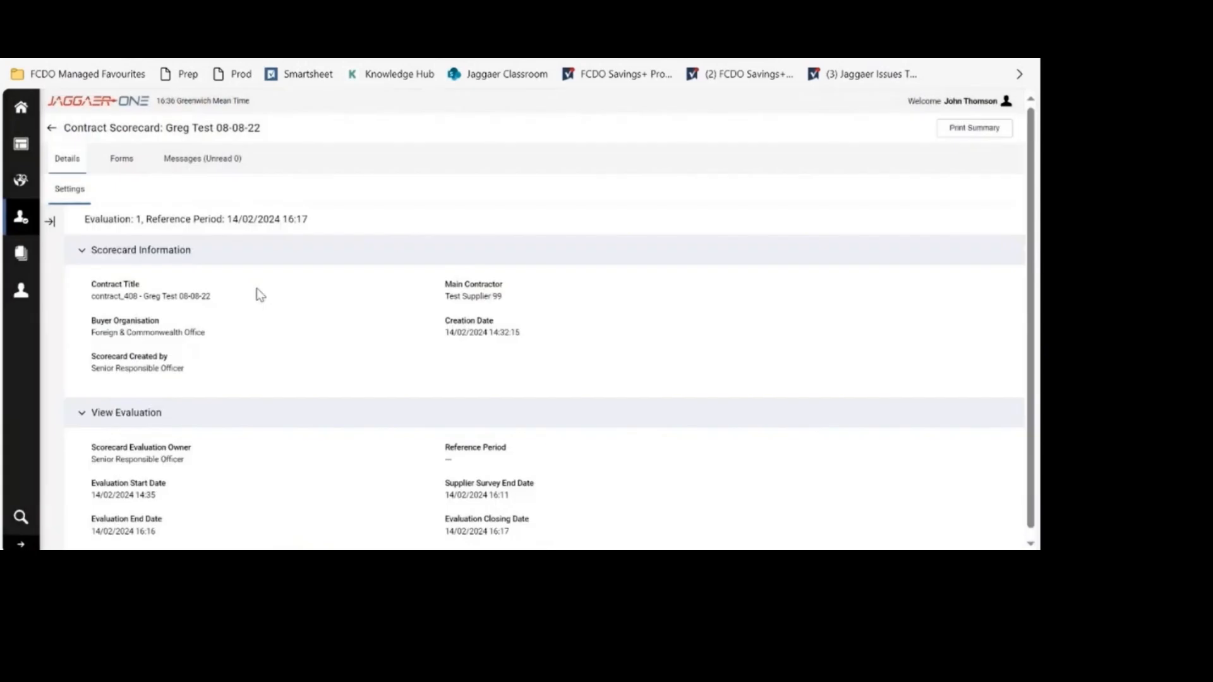
click(114, 161)
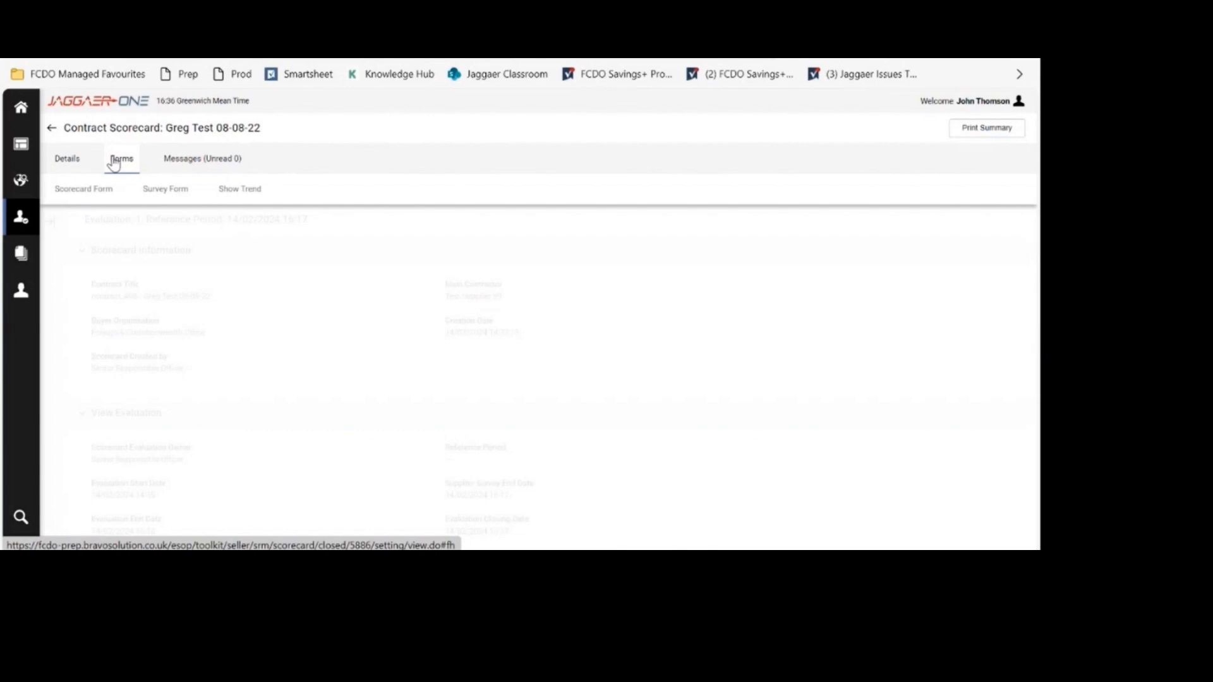
click(107, 189)
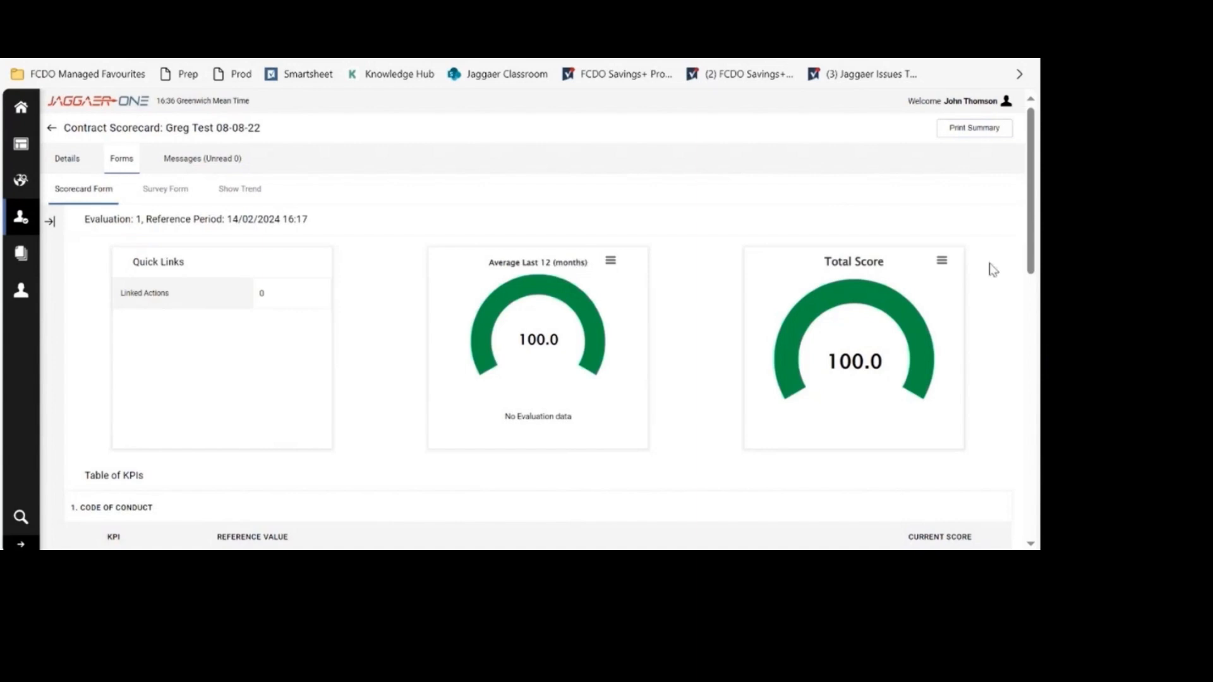
mouse_move(1032, 237)
mouse_down()
mouse_move(1037, 322)
mouse_move(1040, 223)
mouse_up()
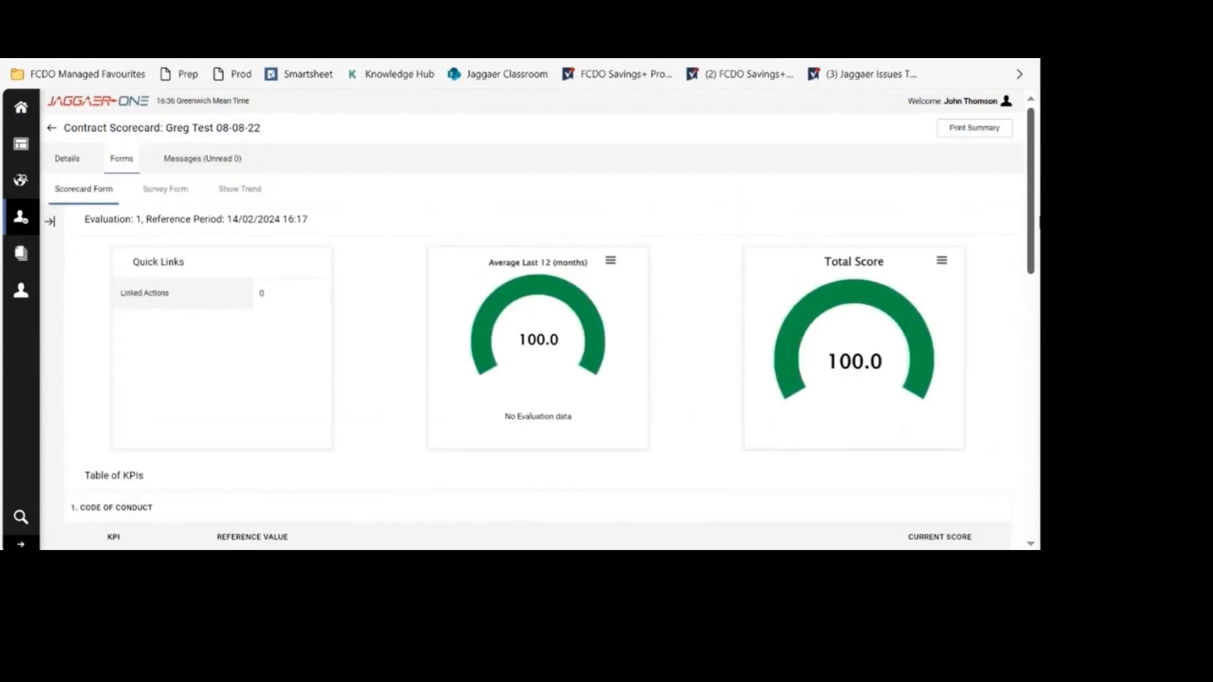
scroll(709, 398, down, 3)
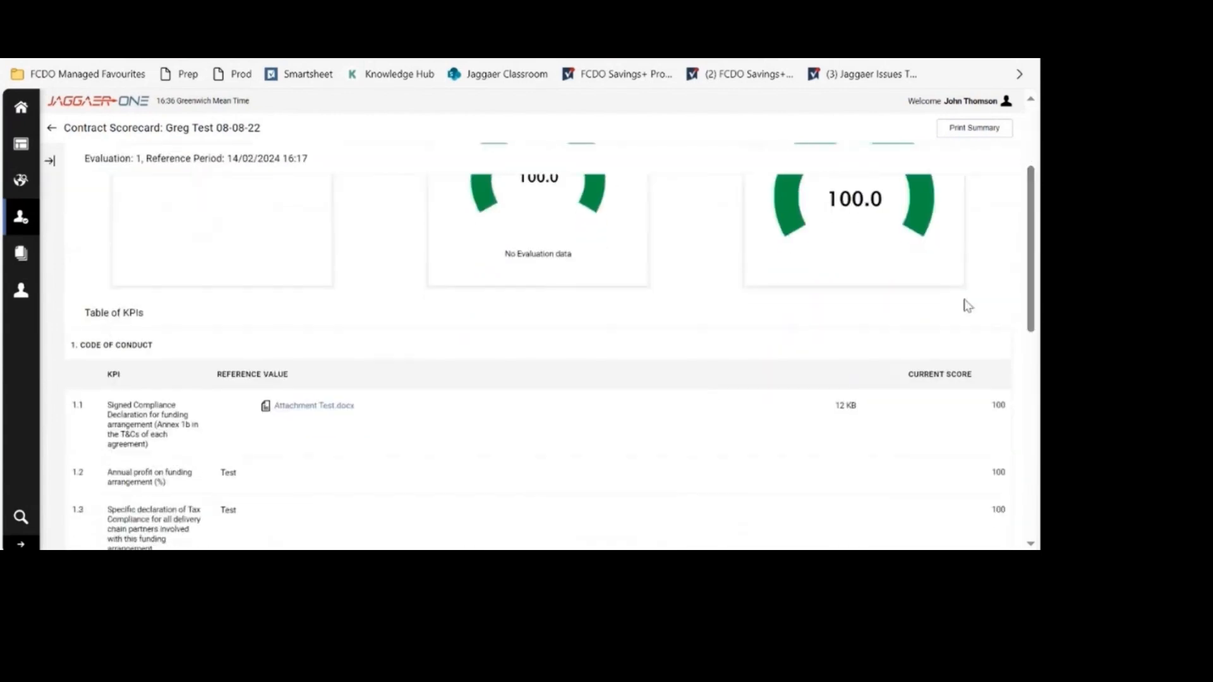
drag(1036, 264, 1034, 110)
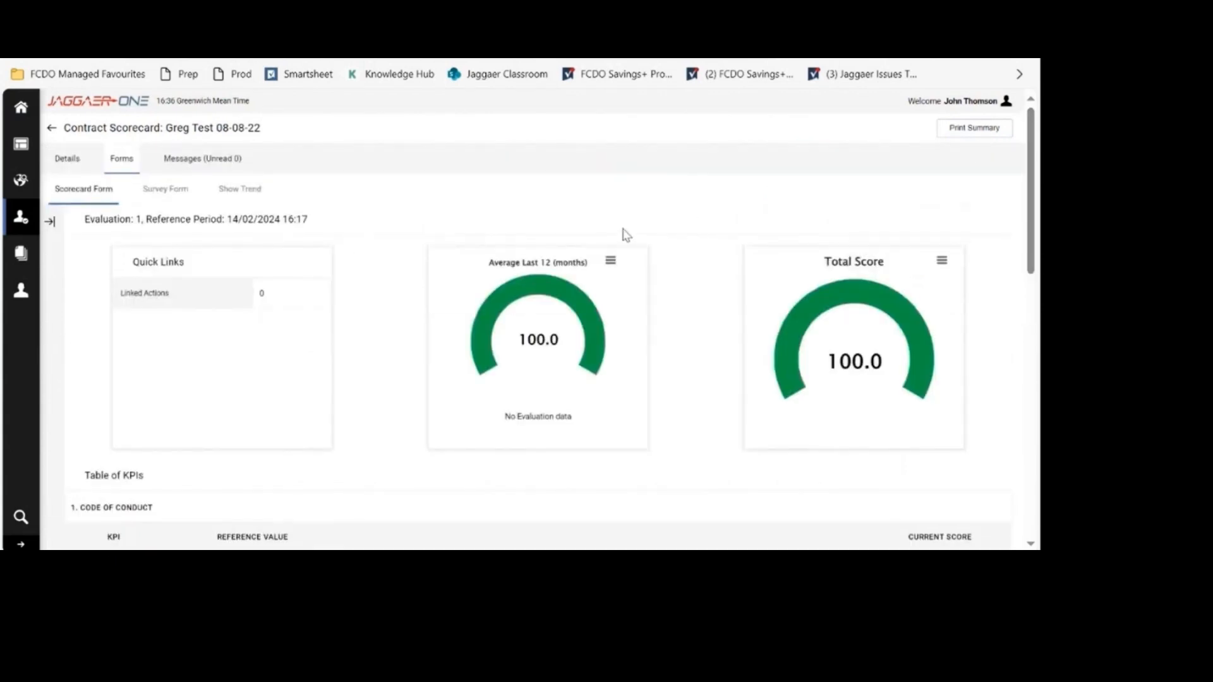
Step: Review the supplier's responses on the contract scorecard's survey form and return to the Contract Scorecards list
click(172, 195)
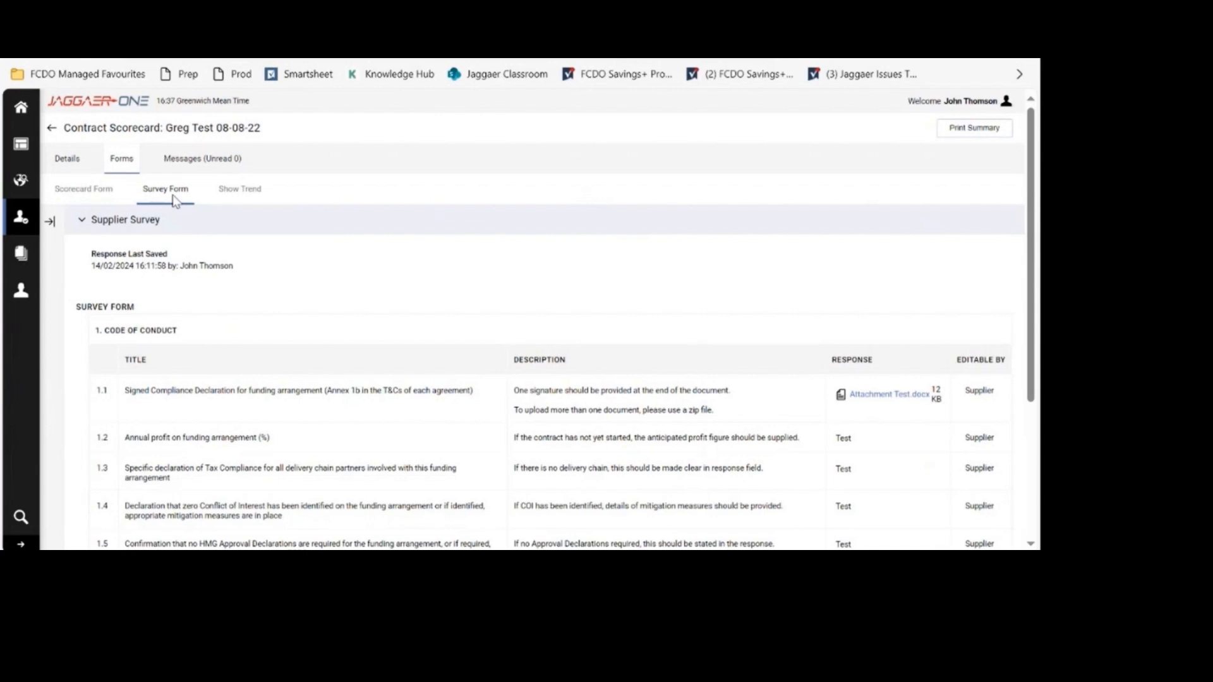
click(51, 127)
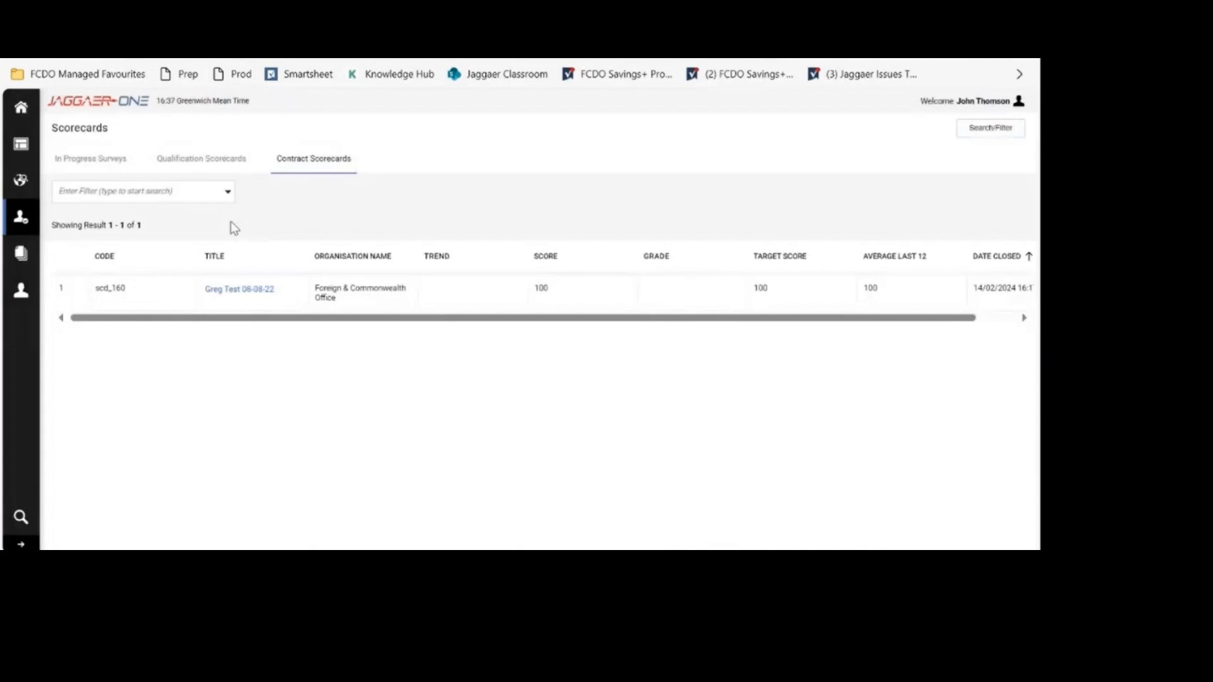